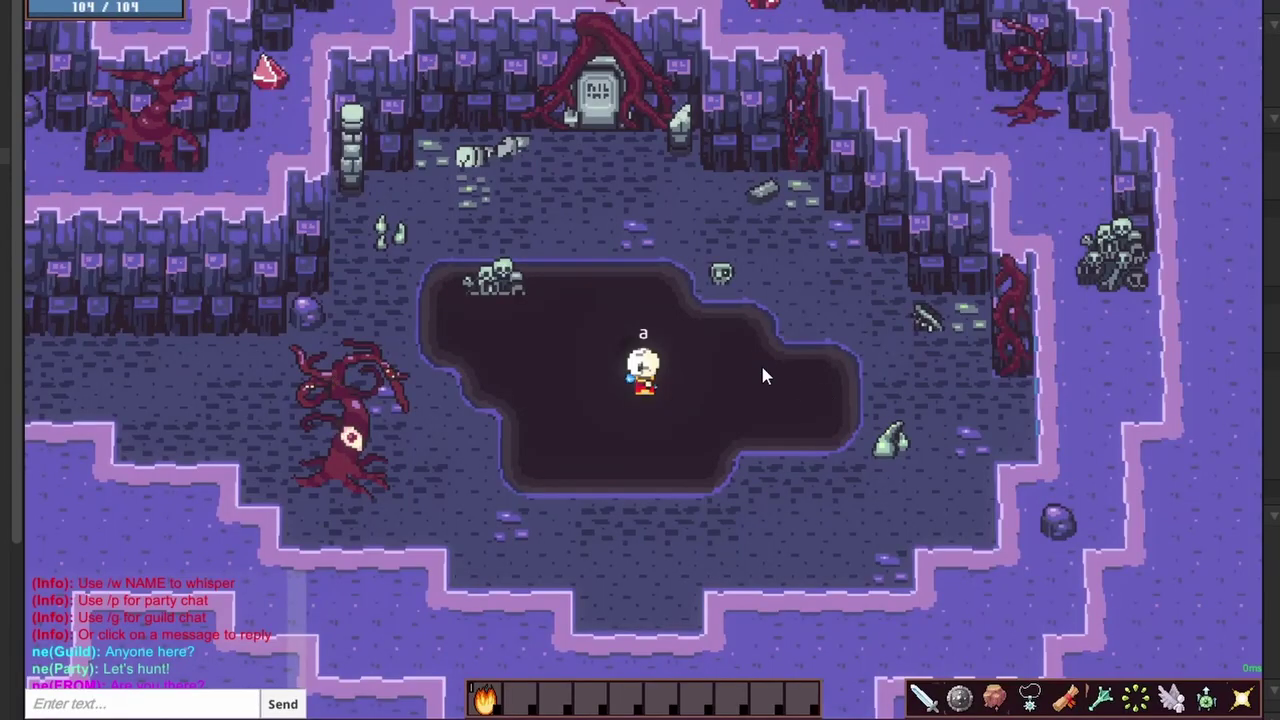
Walk the character around the dark pit in front of the tombstone with the game camera zoomed out.
key("w")
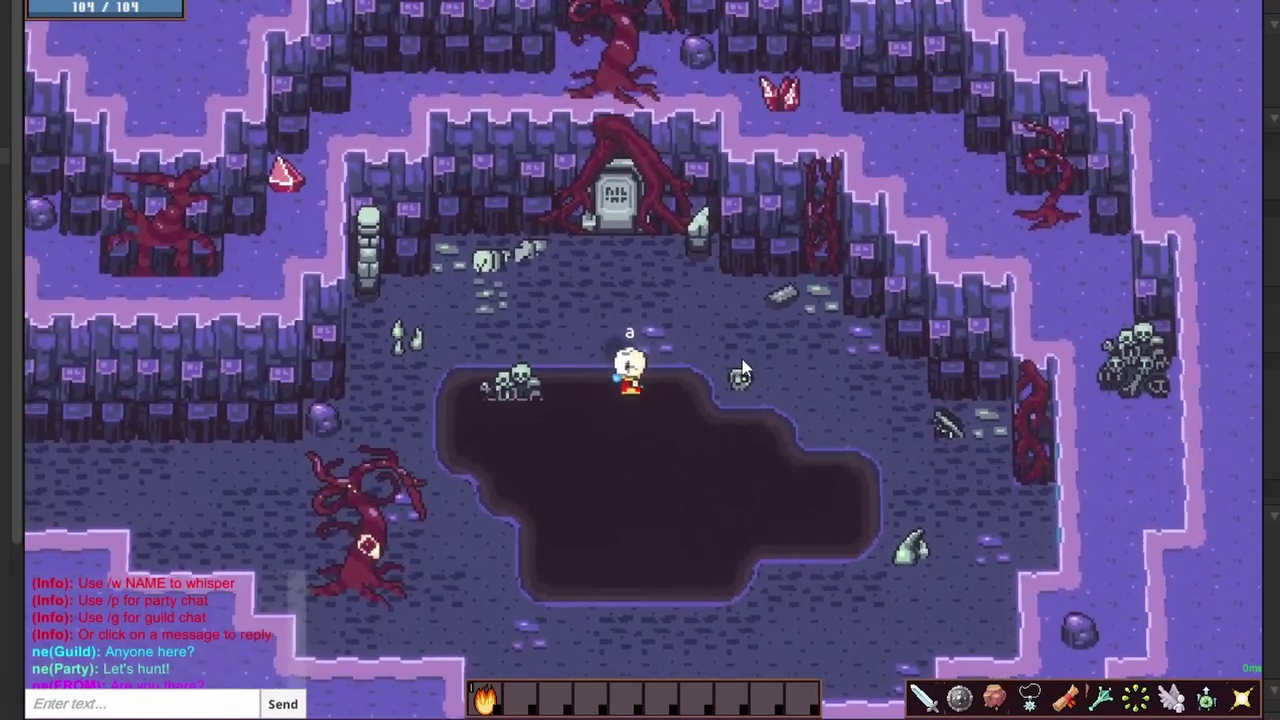
key("s")
key("a")
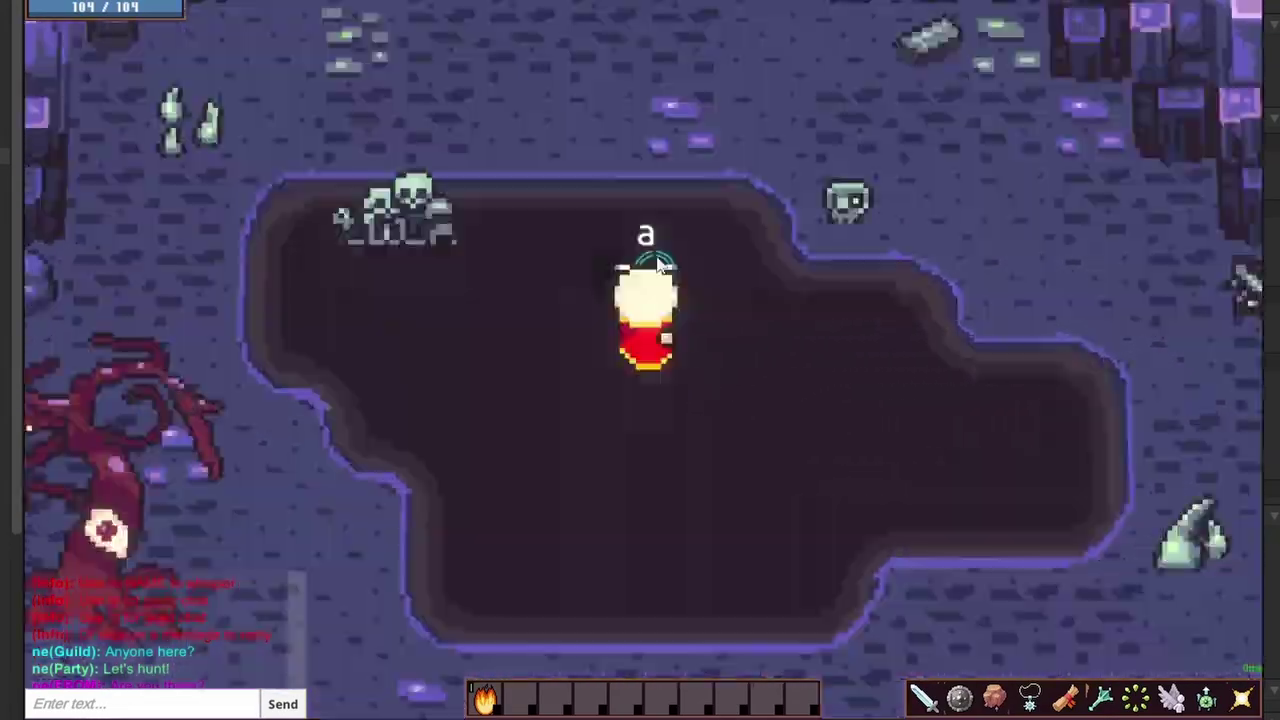
key("w")
scroll(656, 256, "down", 3)
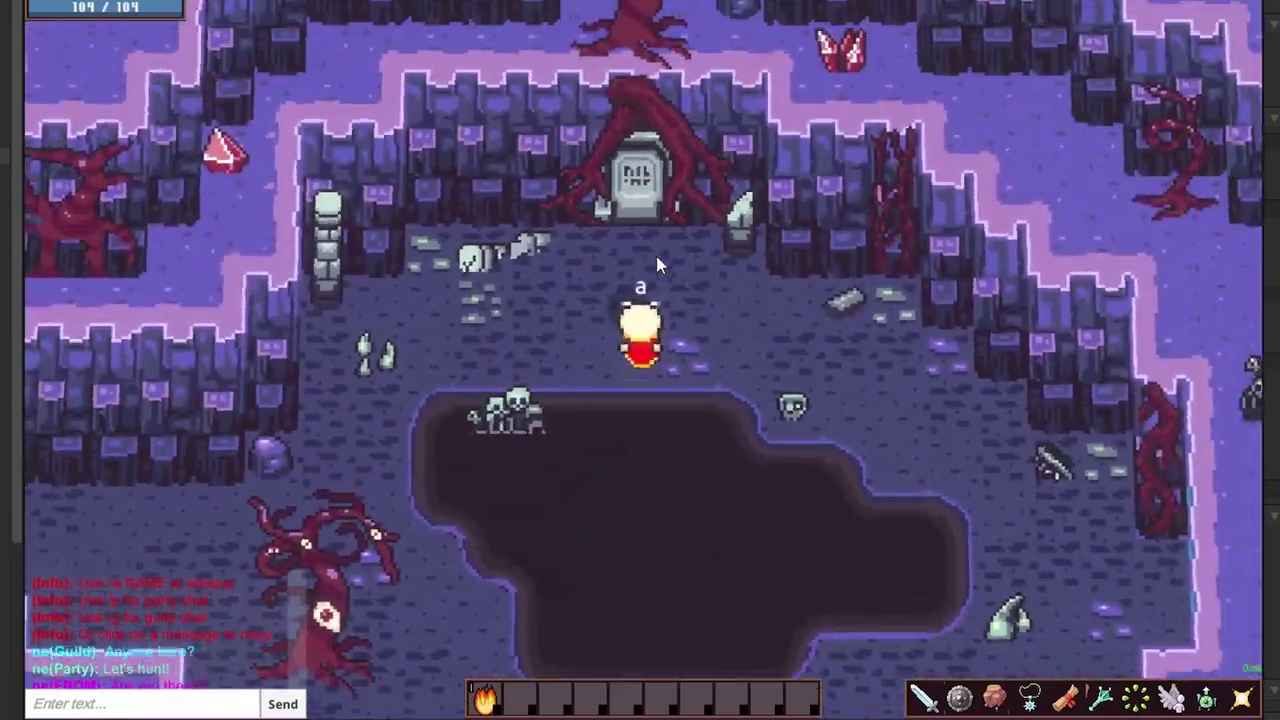
Walk up to the root-wrapped tombstone, enter it, and head north along the crystal room's corridor.
key("w")
key("a")
left_click(686, 328)
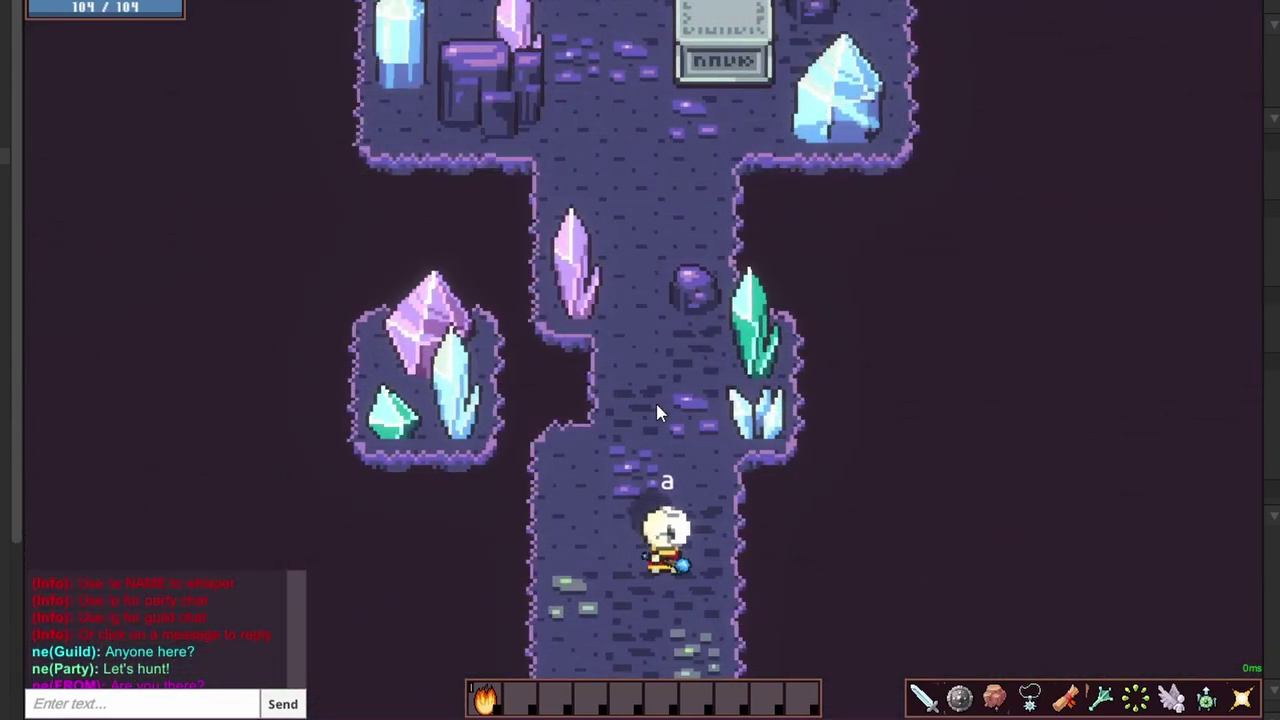
key("w")
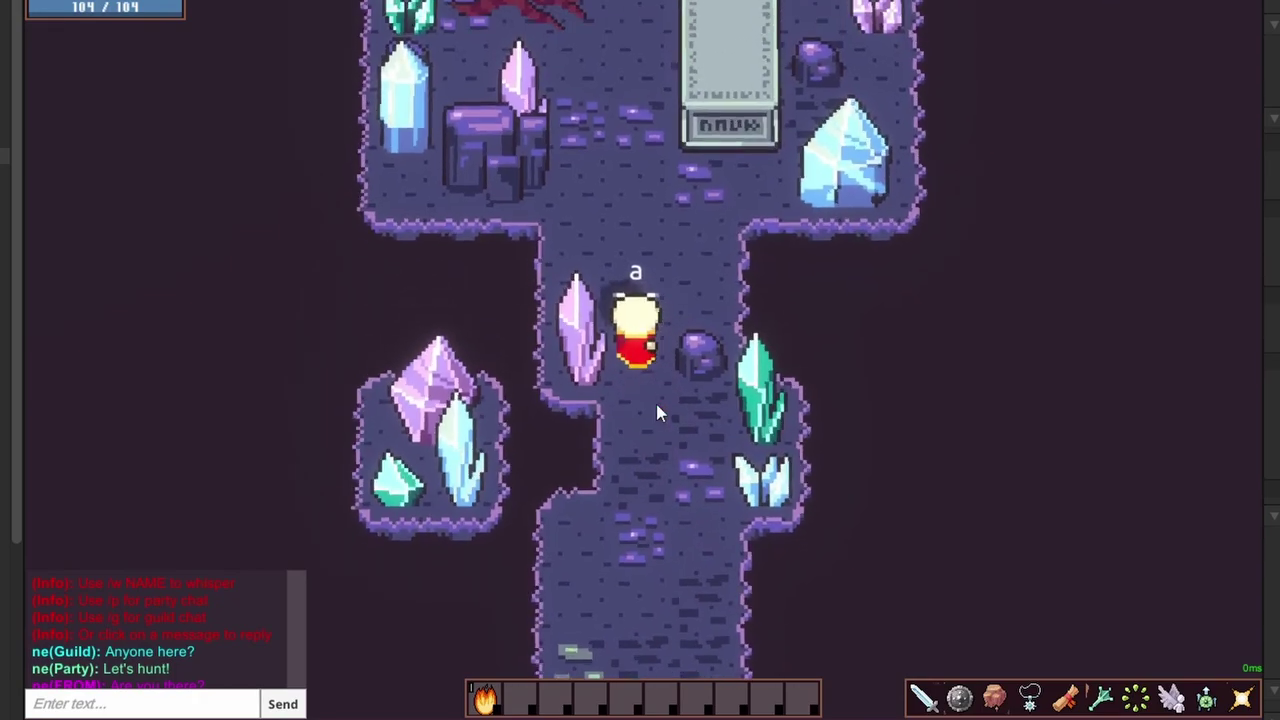
key("w")
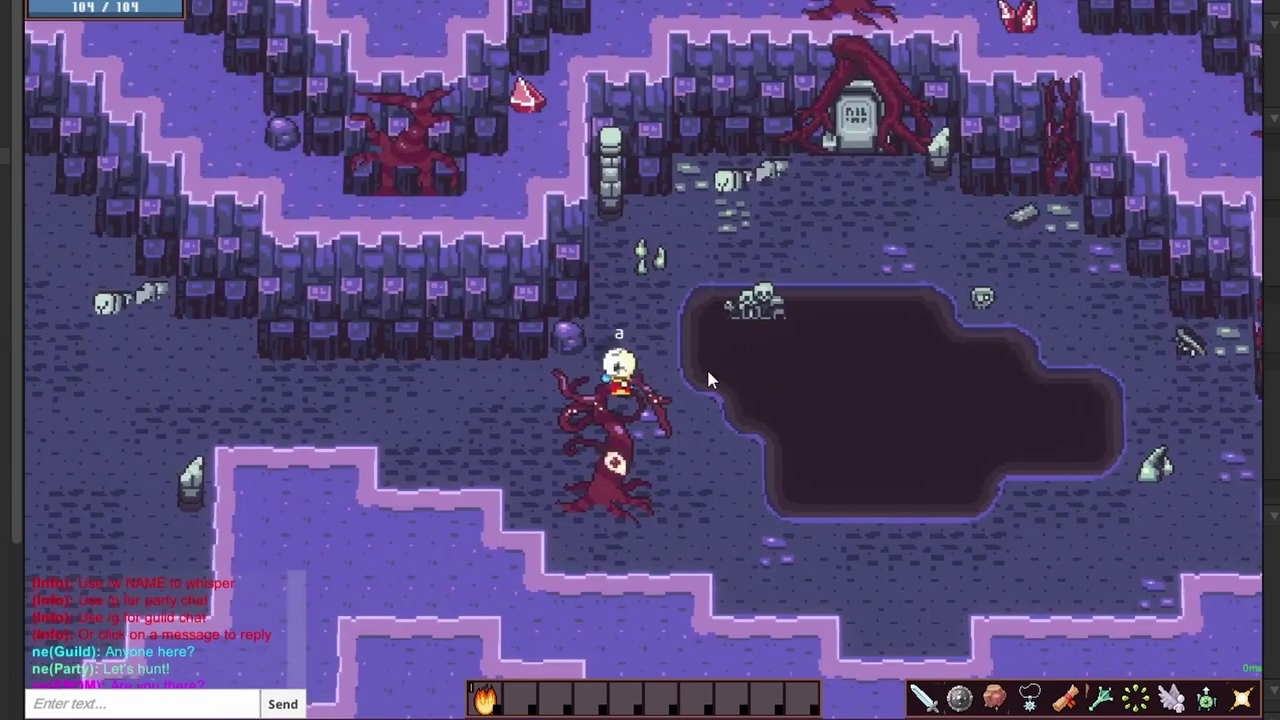
Walk the character west from the tombstone clearing, past the eyed tree and cliff wall, to the small gravestone.
key("a")
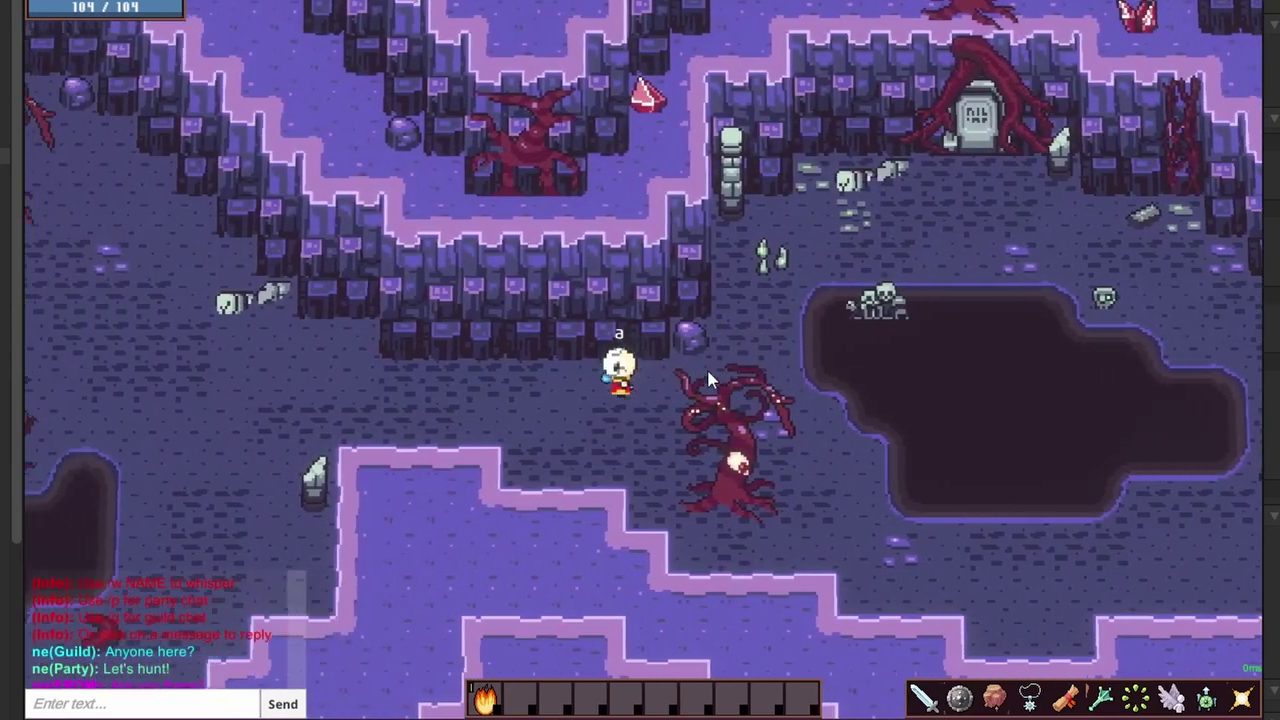
key("a")
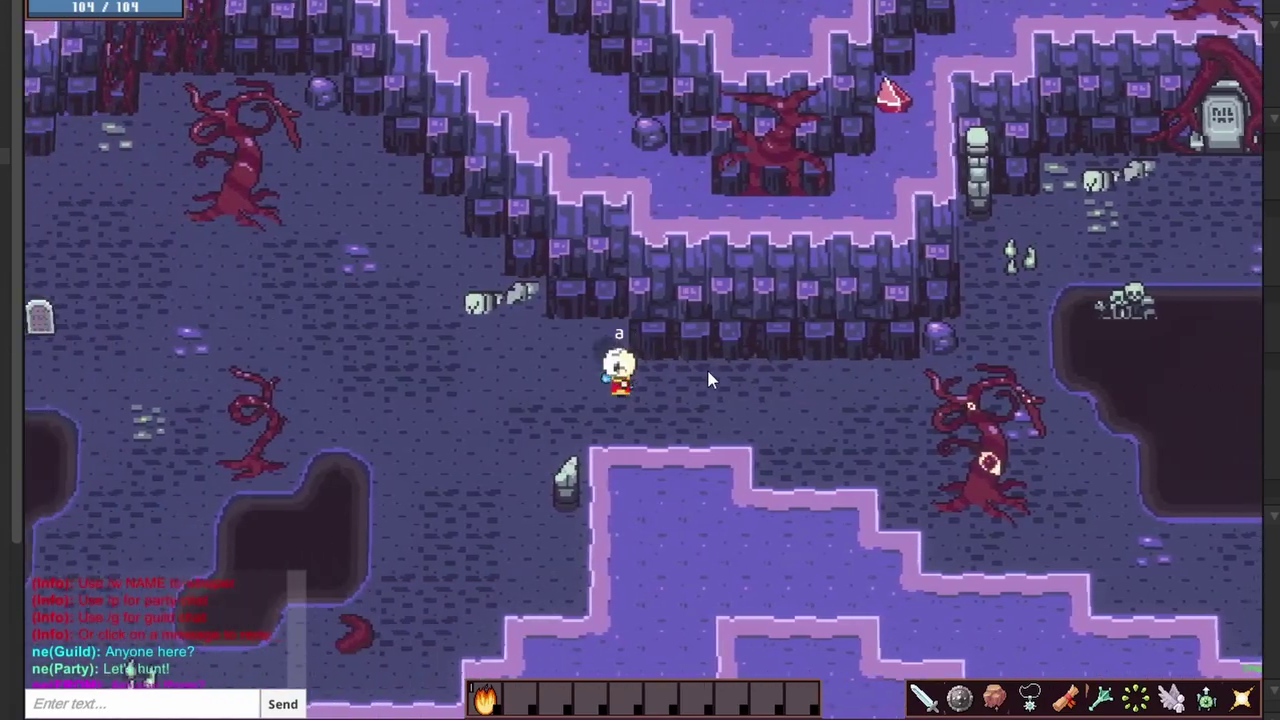
key("a")
key("w")
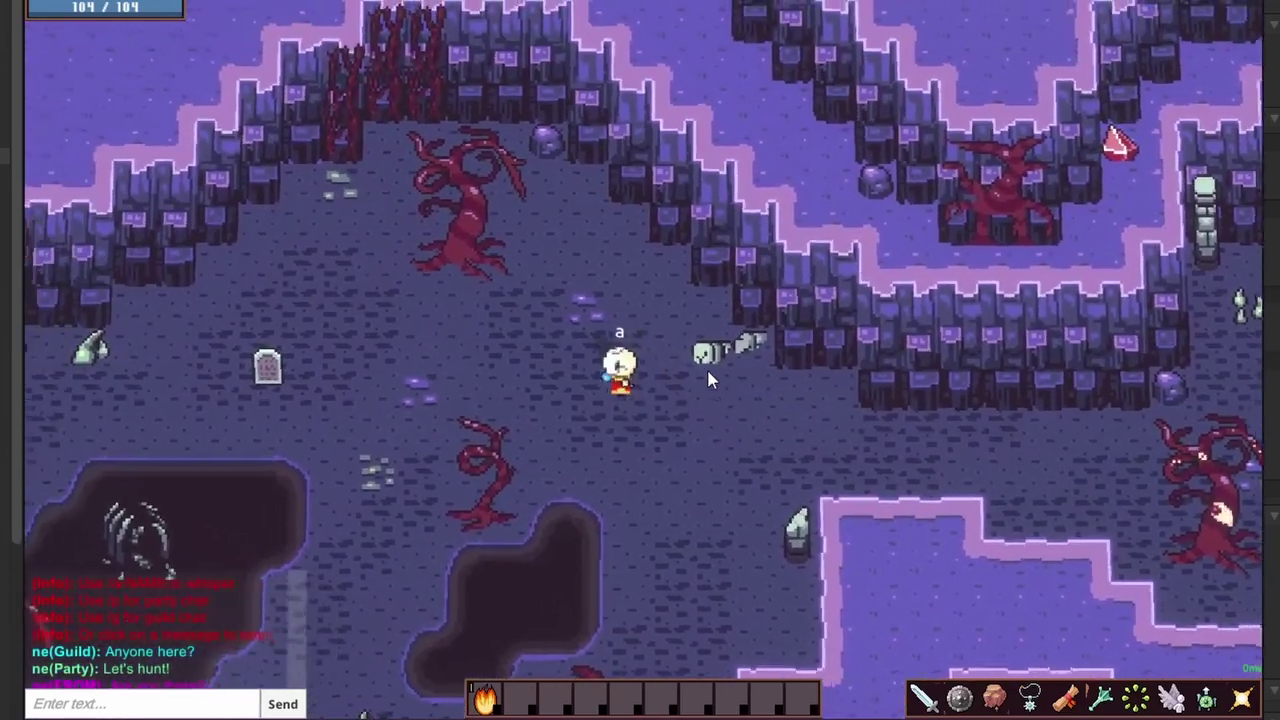
key("a")
key("s")
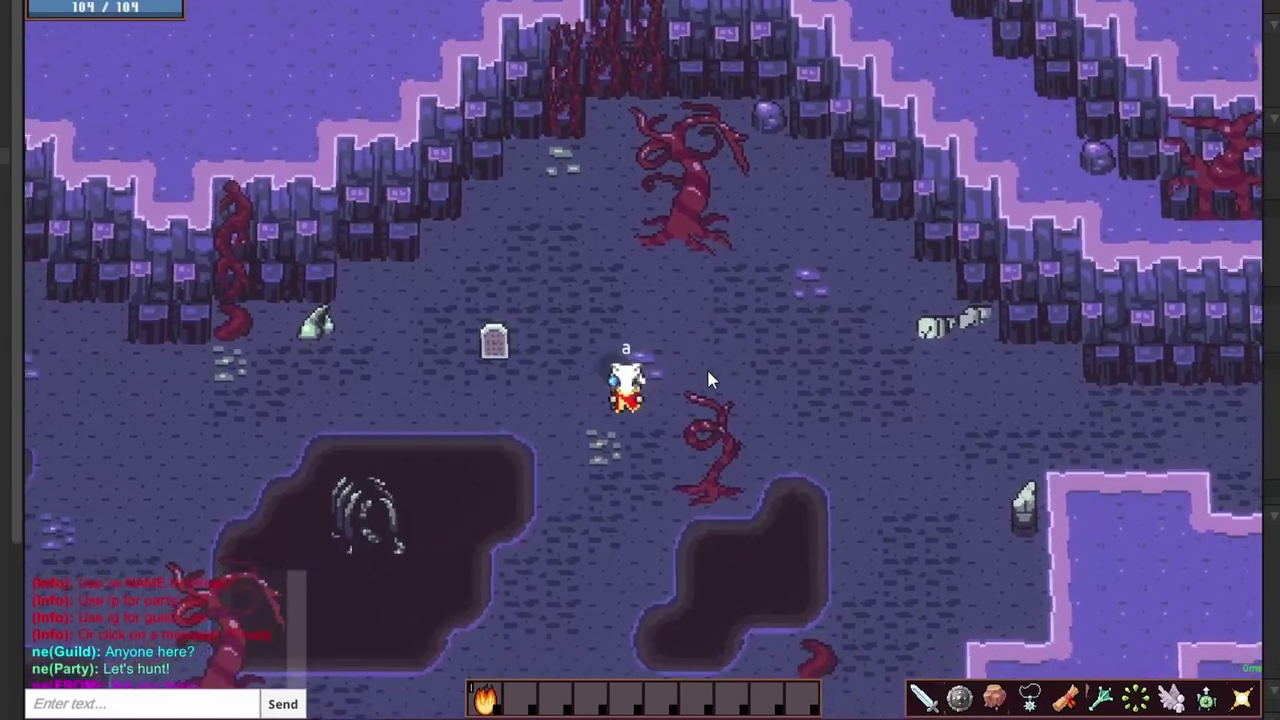
Walk the character southwest across the field of dark pits to the eyed tree beside the large pit.
key("a")
key("s")
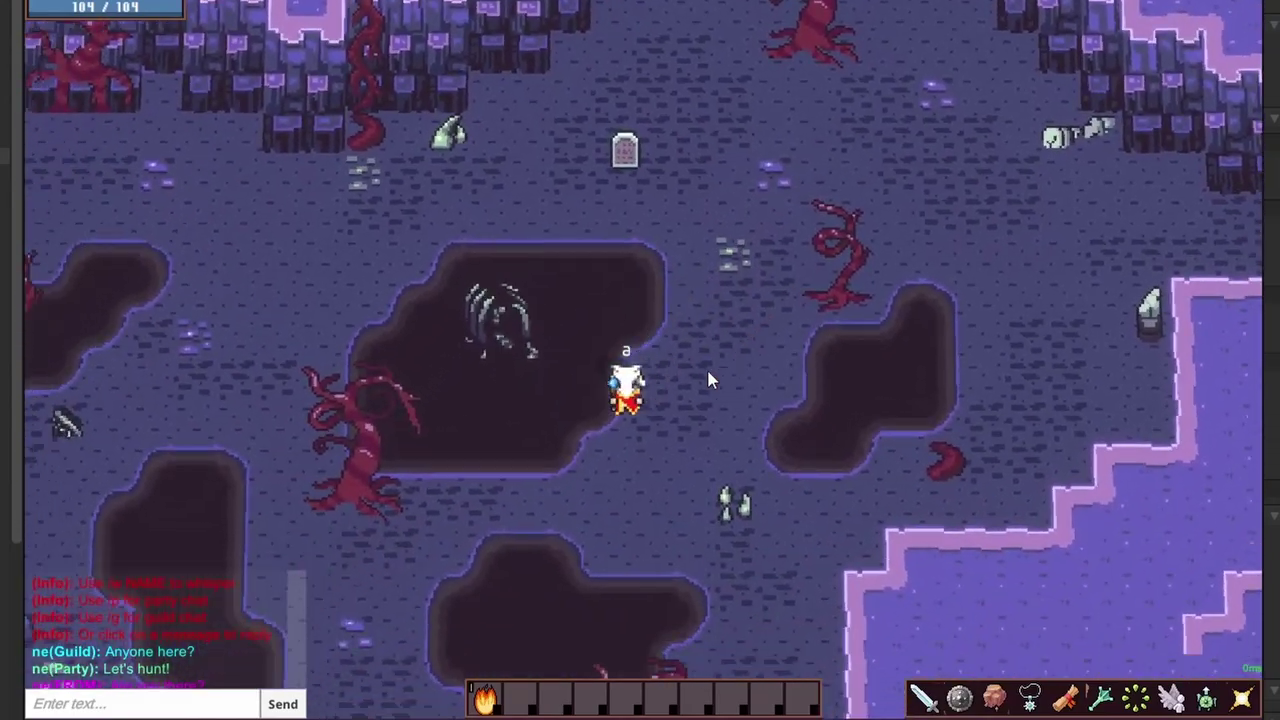
key("a")
key("s")
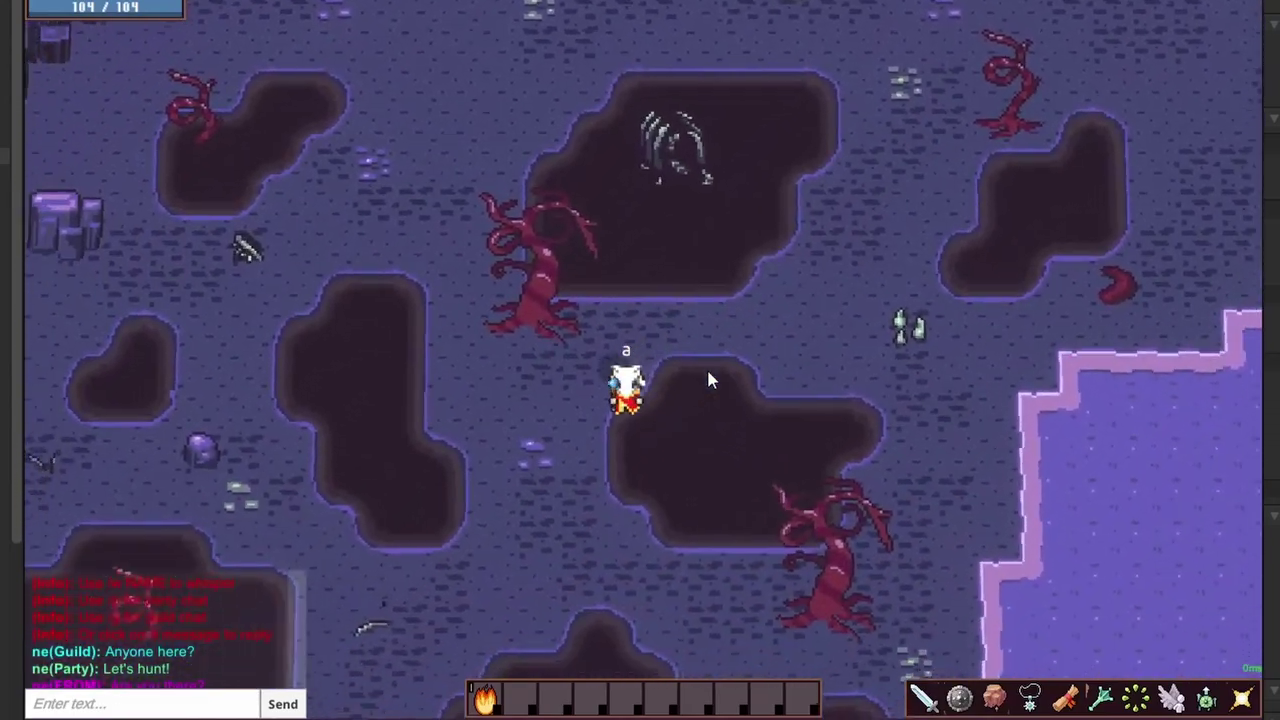
key("a")
key("s")
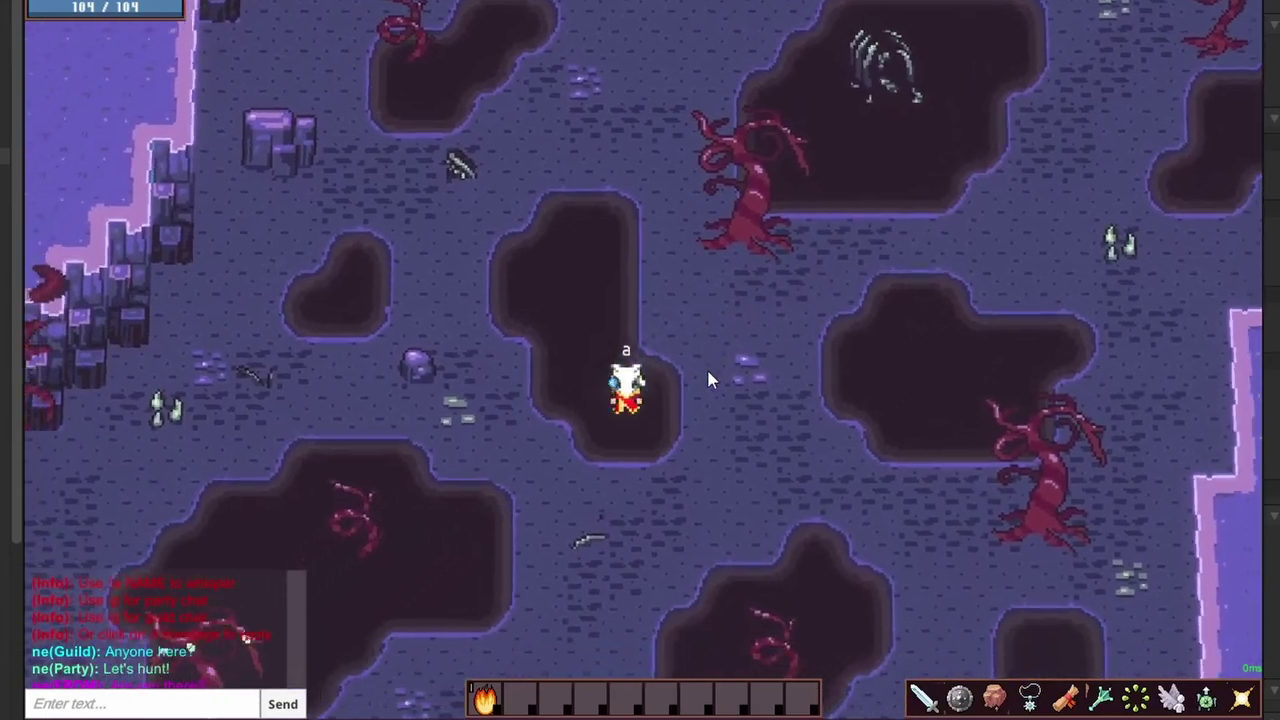
key("a")
key("s")
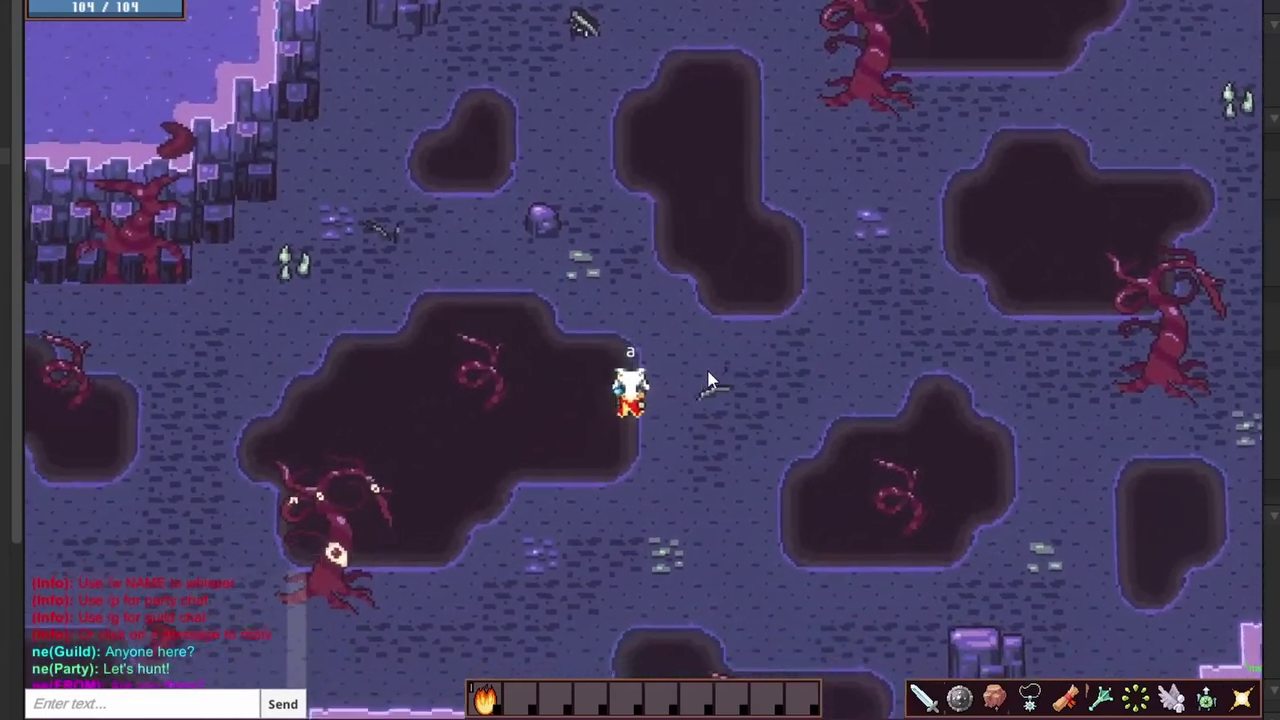
key("a")
key("s")
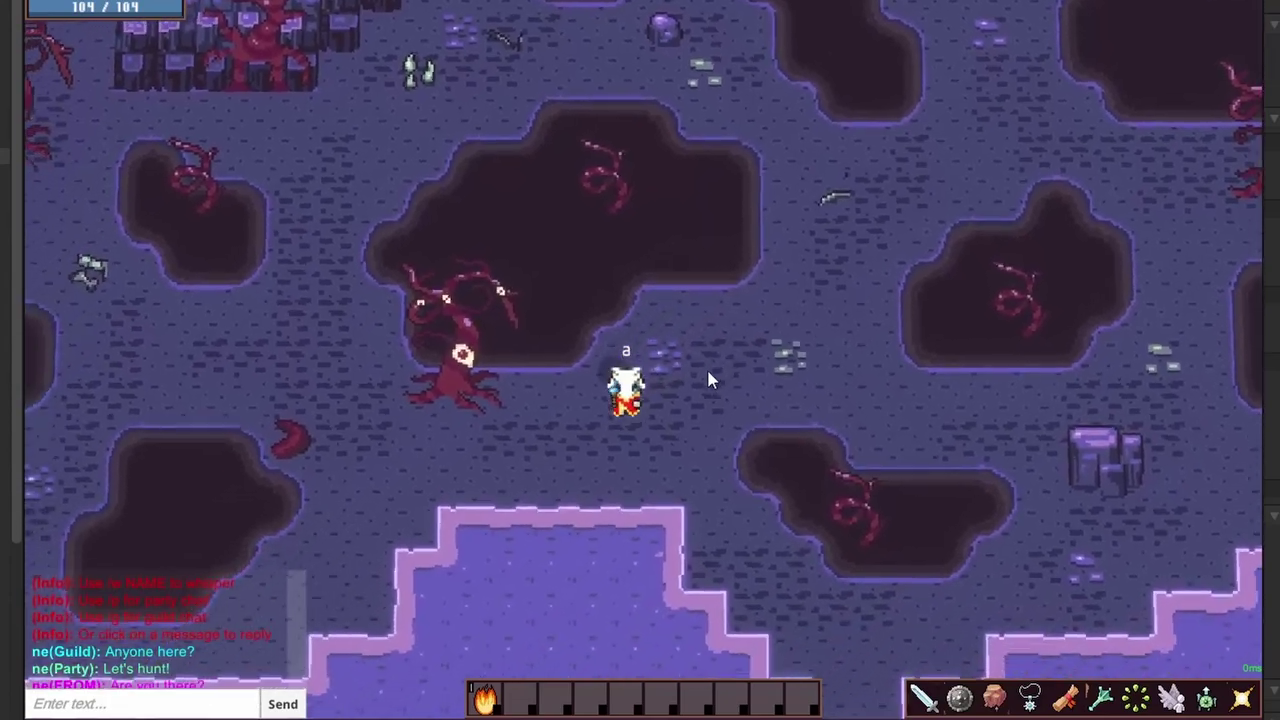
key("a")
key("s")
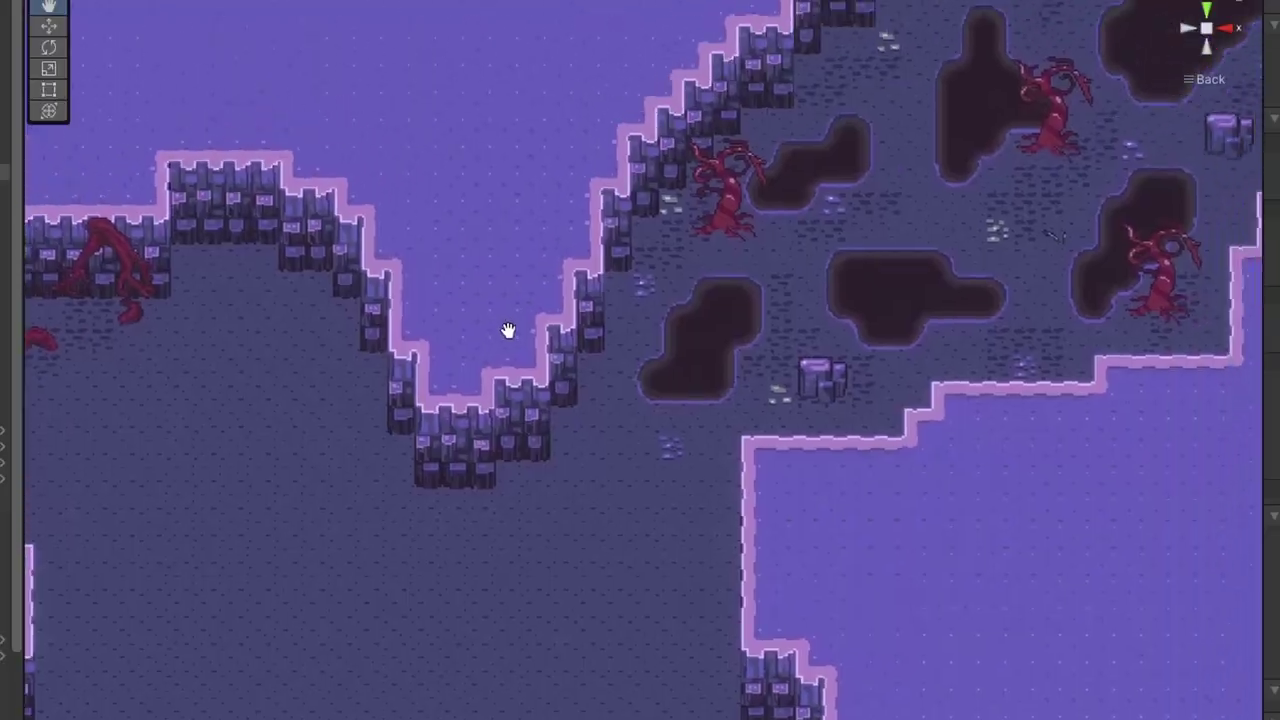
Examine the map in the scene view from the cliffs west of the pits to the skull-covered ground.
left_click_drag(506, 329, 640, 232)
middle_click_drag(640, 232, 1279, 420)
middle_click_drag(366, 337, 971, 488)
scroll(971, 448, "down", 6)
middle_click_drag(493, 251, 894, 434)
scroll(803, 391, "up", 6)
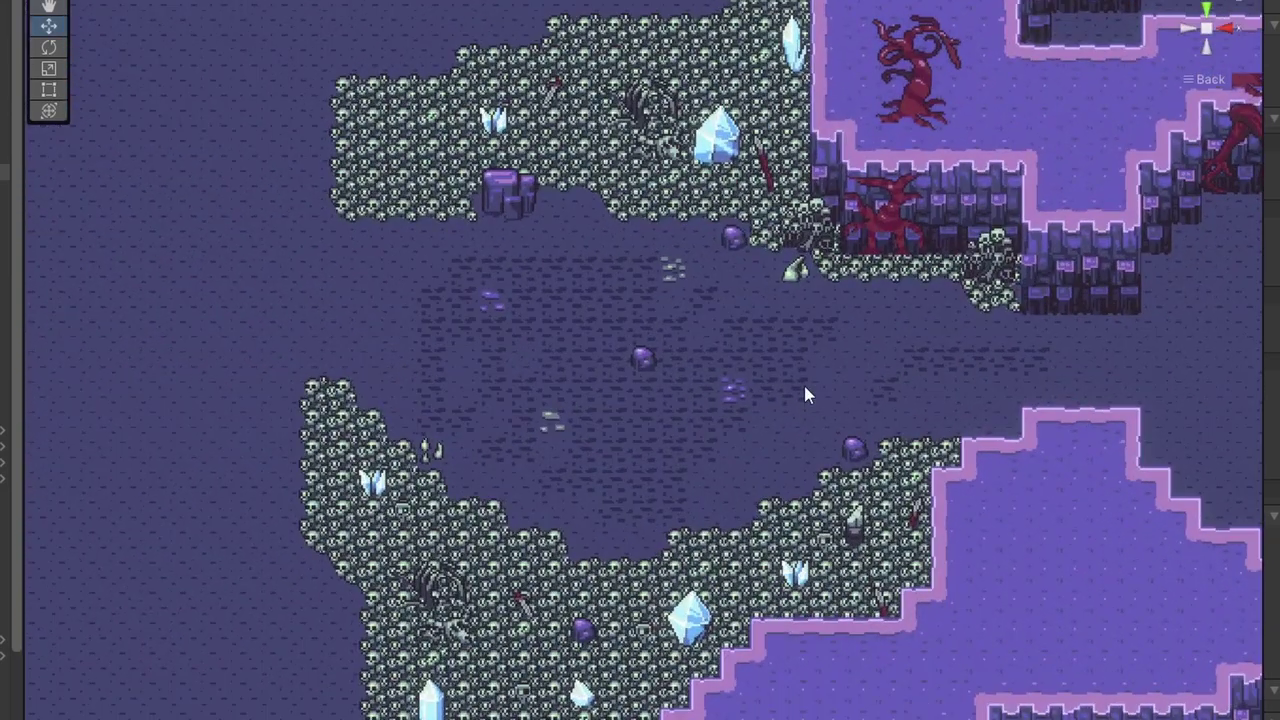
Examine the skull field and the undecorated ground stretching to the dark void at the map's western edge.
middle_click_drag(803, 385, 757, 286)
scroll(800, 389, "down", 6)
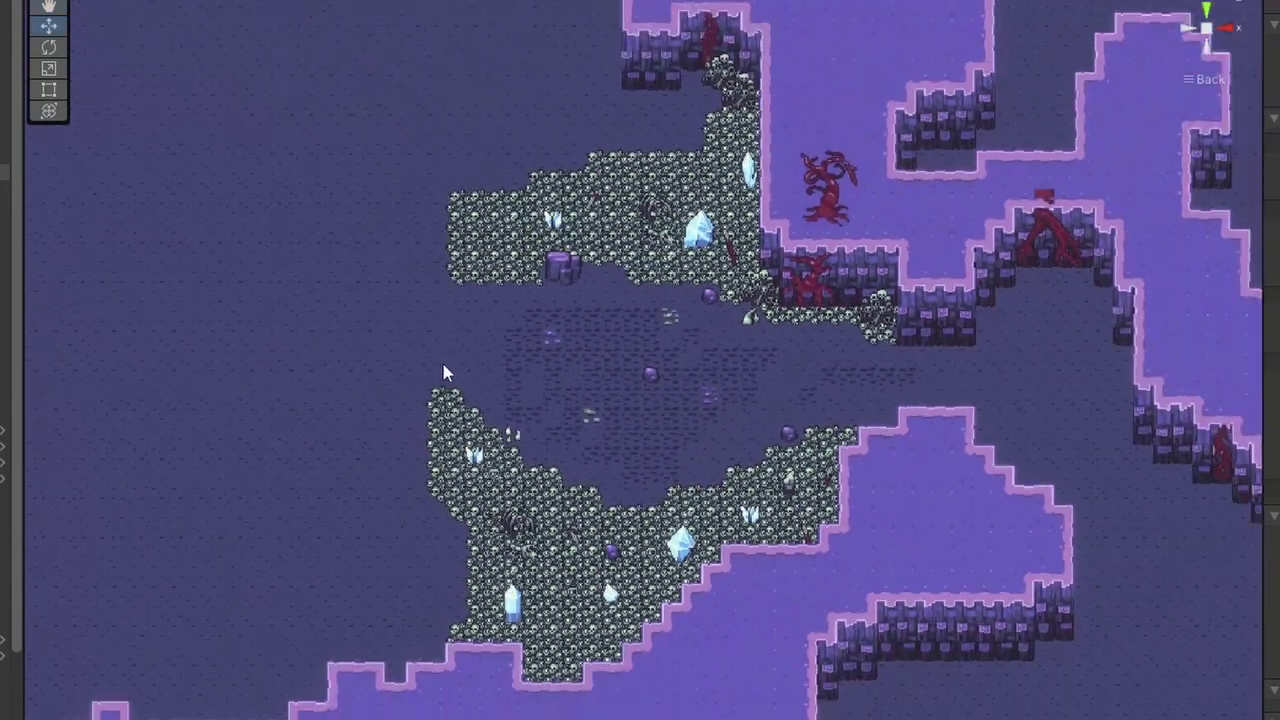
middle_click_drag(443, 364, 872, 329)
scroll(914, 315, "down", 2)
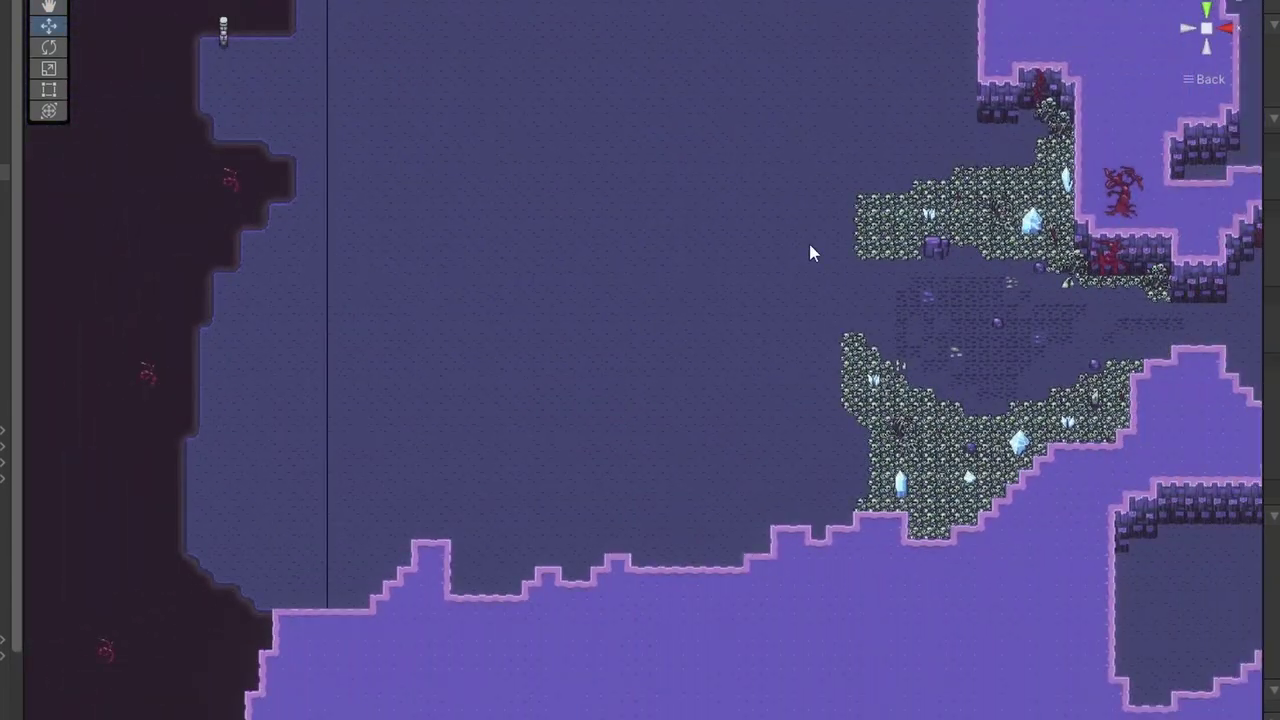
scroll(811, 253, "down", 2)
middle_click_drag(801, 177, 760, 688)
scroll(335, 427, "up", 5)
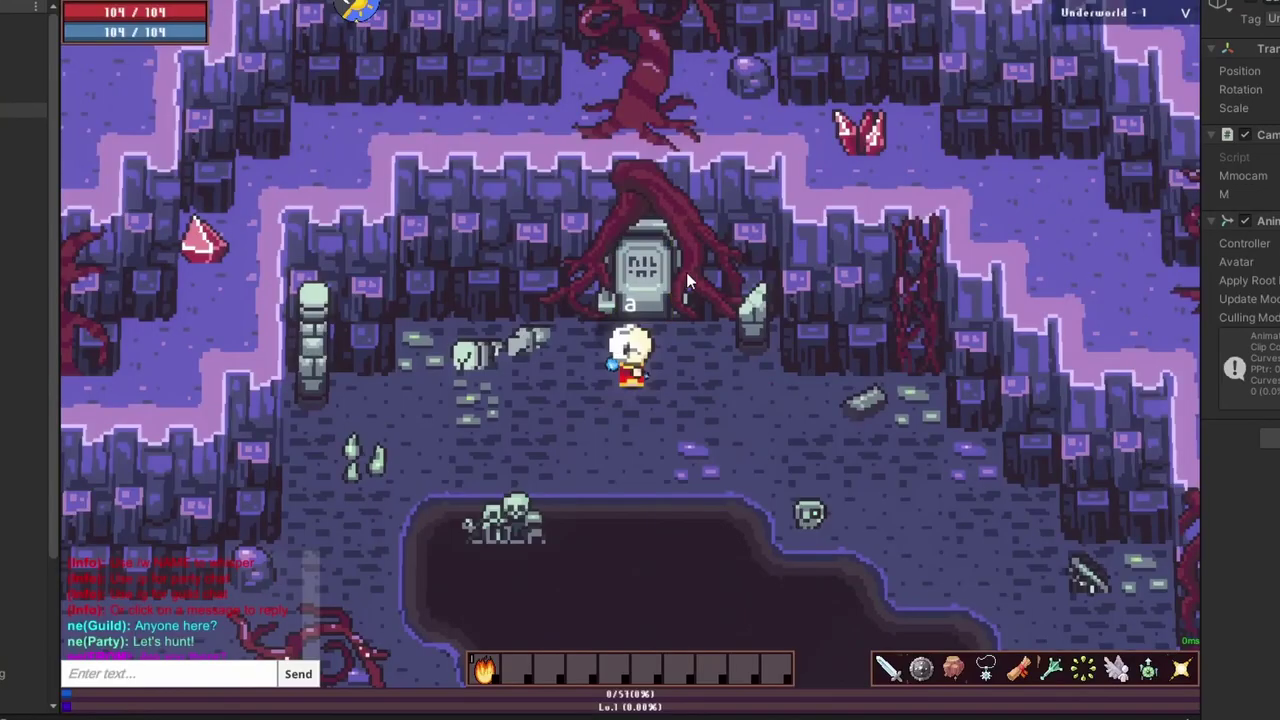
Compare the game camera's zoom levels with its red bounding box around the character in the scene view.
scroll(647, 463, "down", 1)
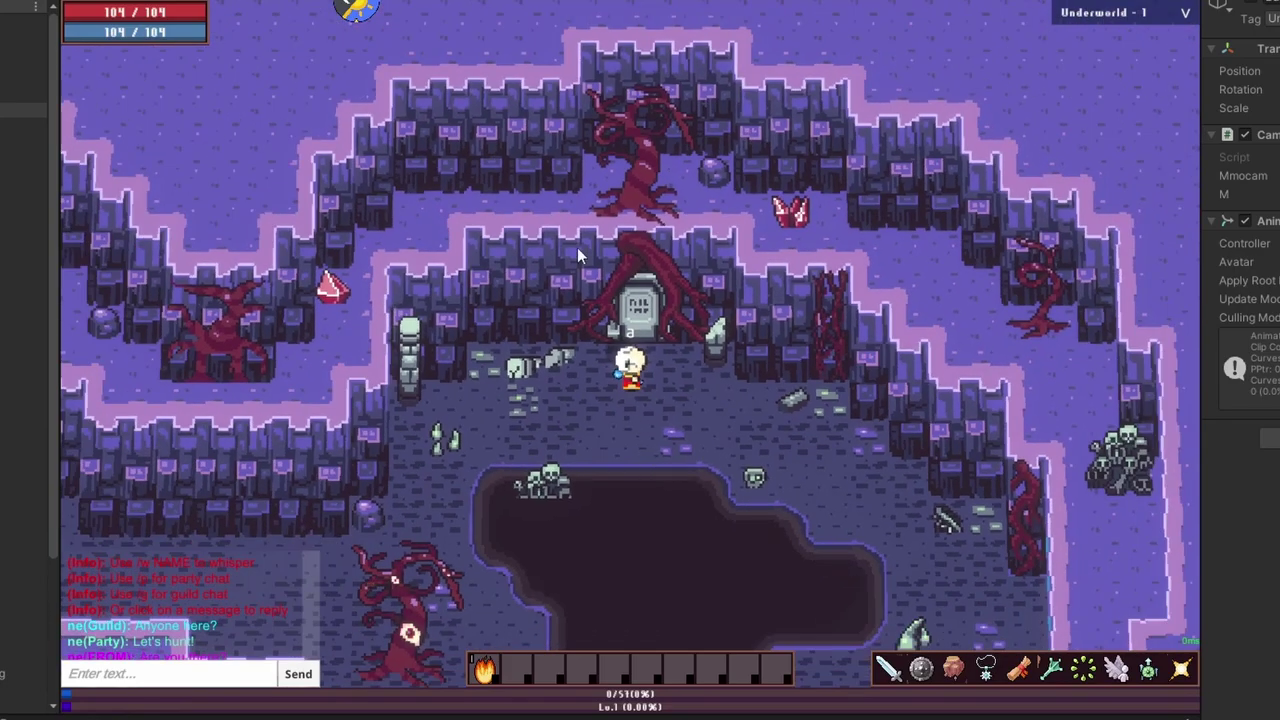
scroll(655, 337, "up", 5)
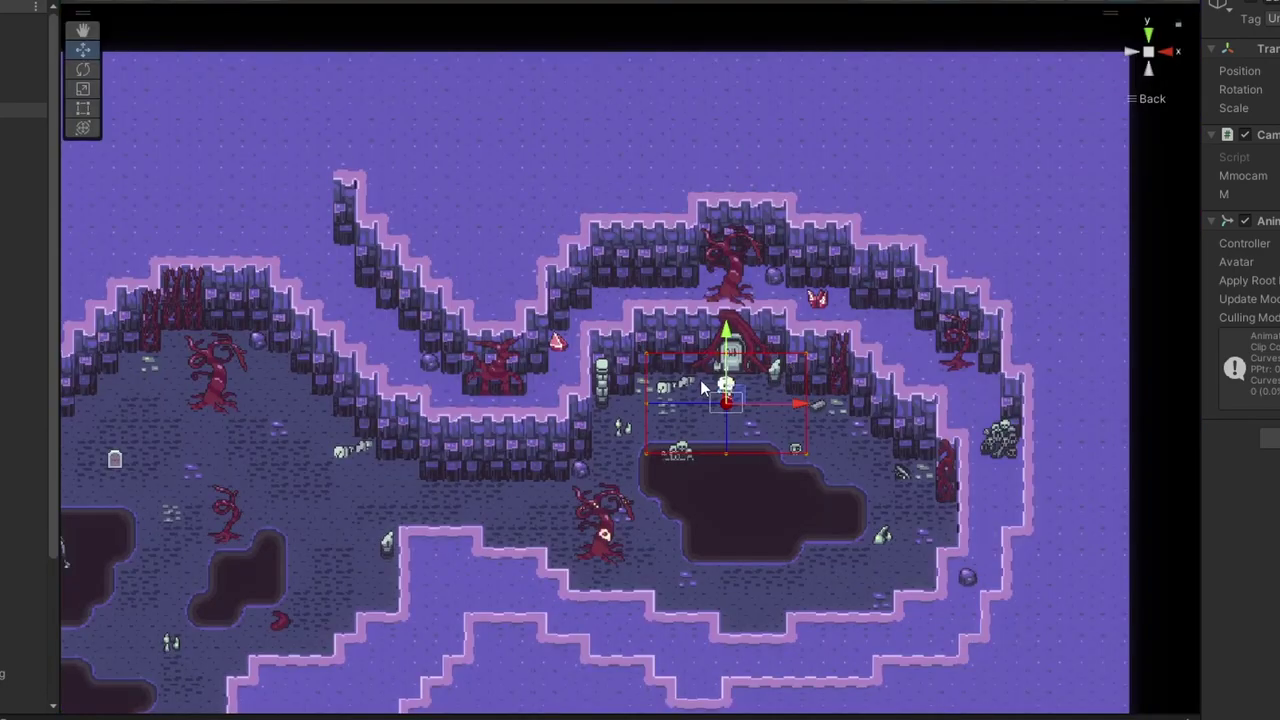
scroll(703, 388, "up", 2)
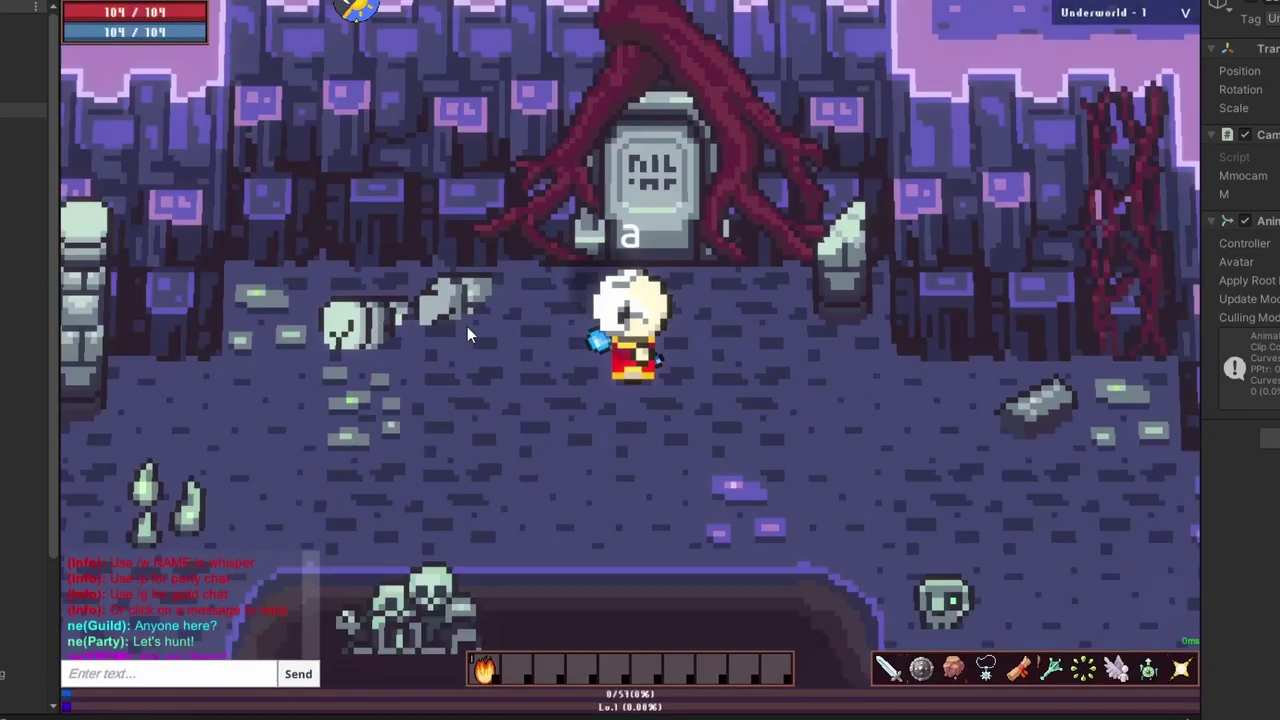
scroll(431, 283, "down", 5)
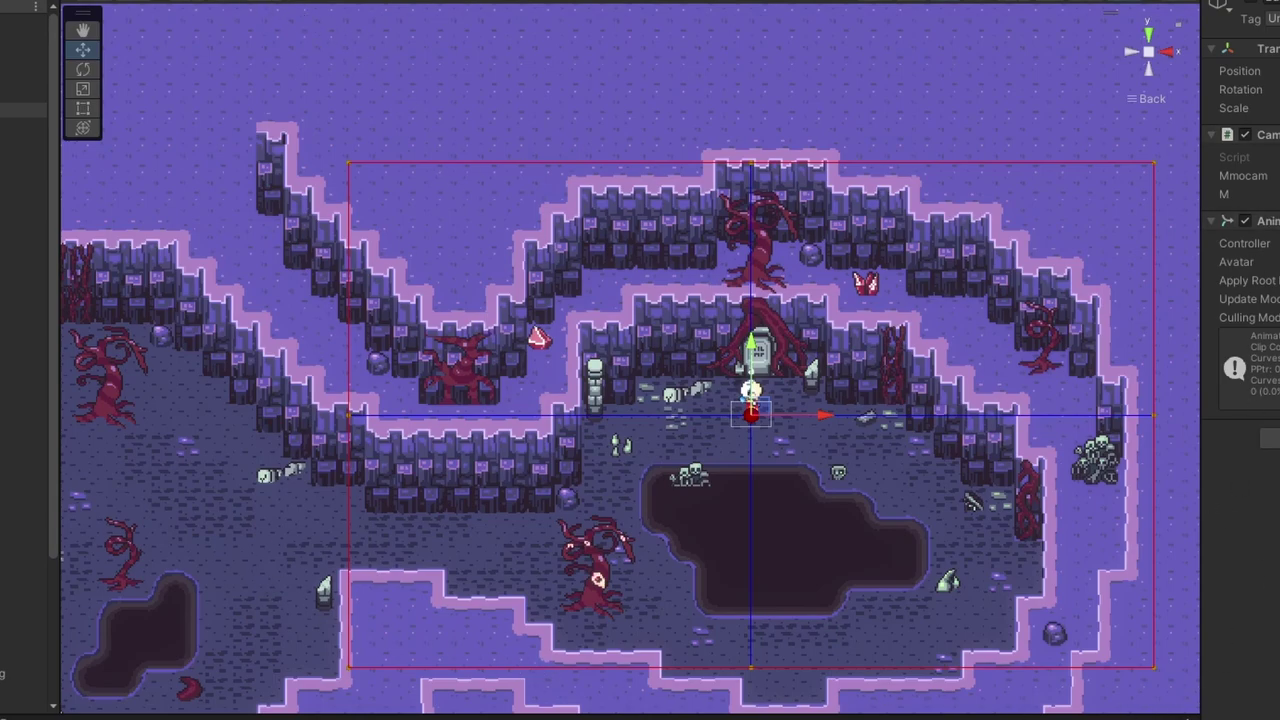
Lower the crystal room's upper boundary collider to just above the red tree and raise its lower boundary collider.
middle_click_drag(1190, 450, 488, 264)
middle_click_drag(755, 370, 669, 377)
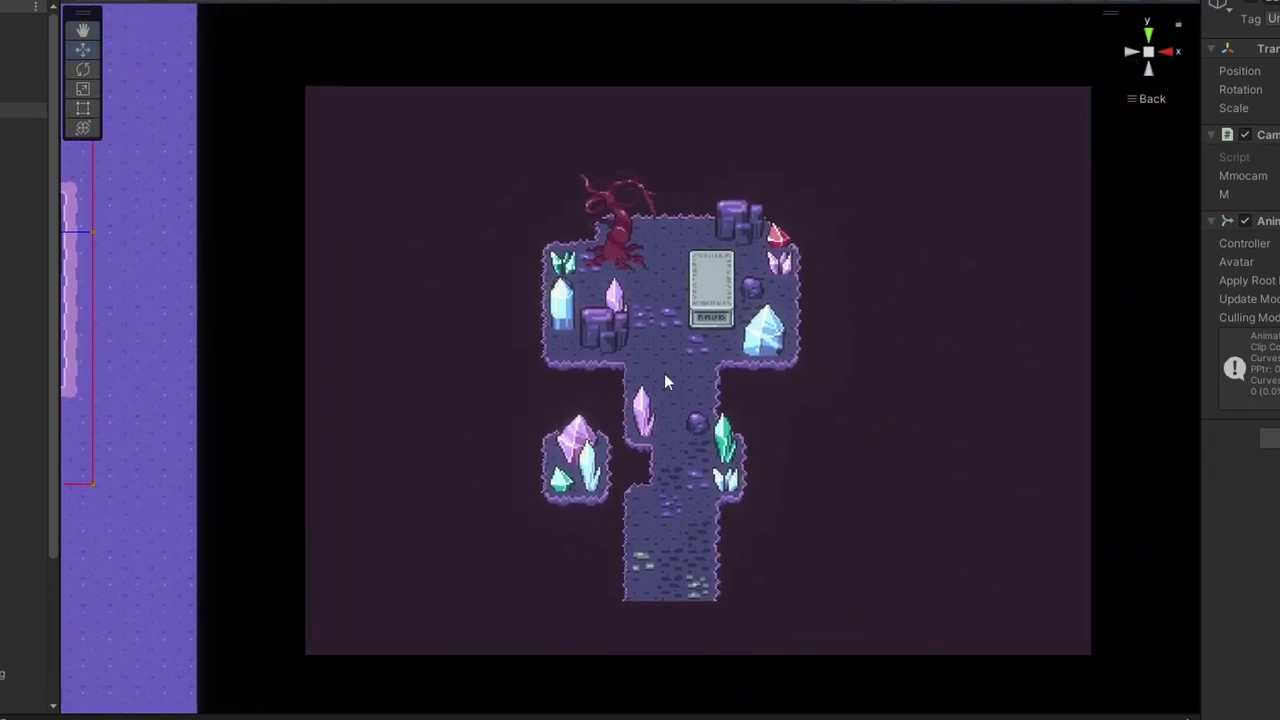
left_click(22, 525)
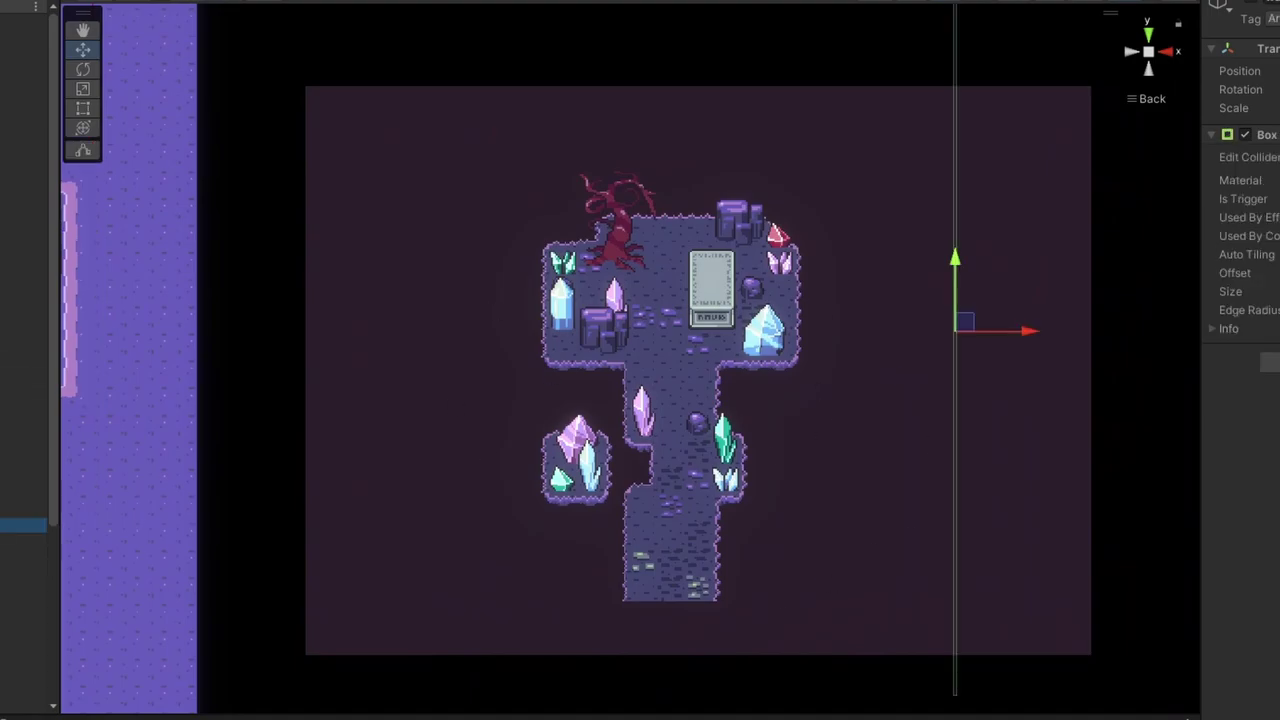
key("Down")
key("Down")
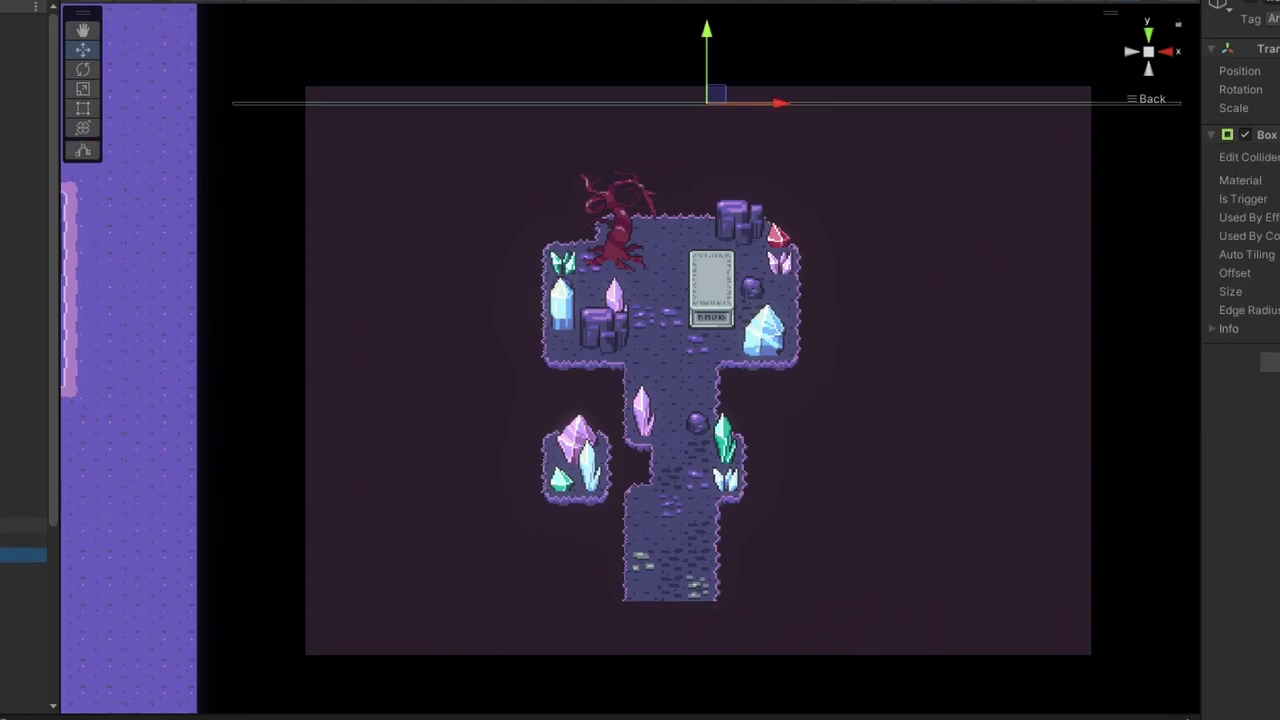
left_click_drag(713, 95, 706, 155)
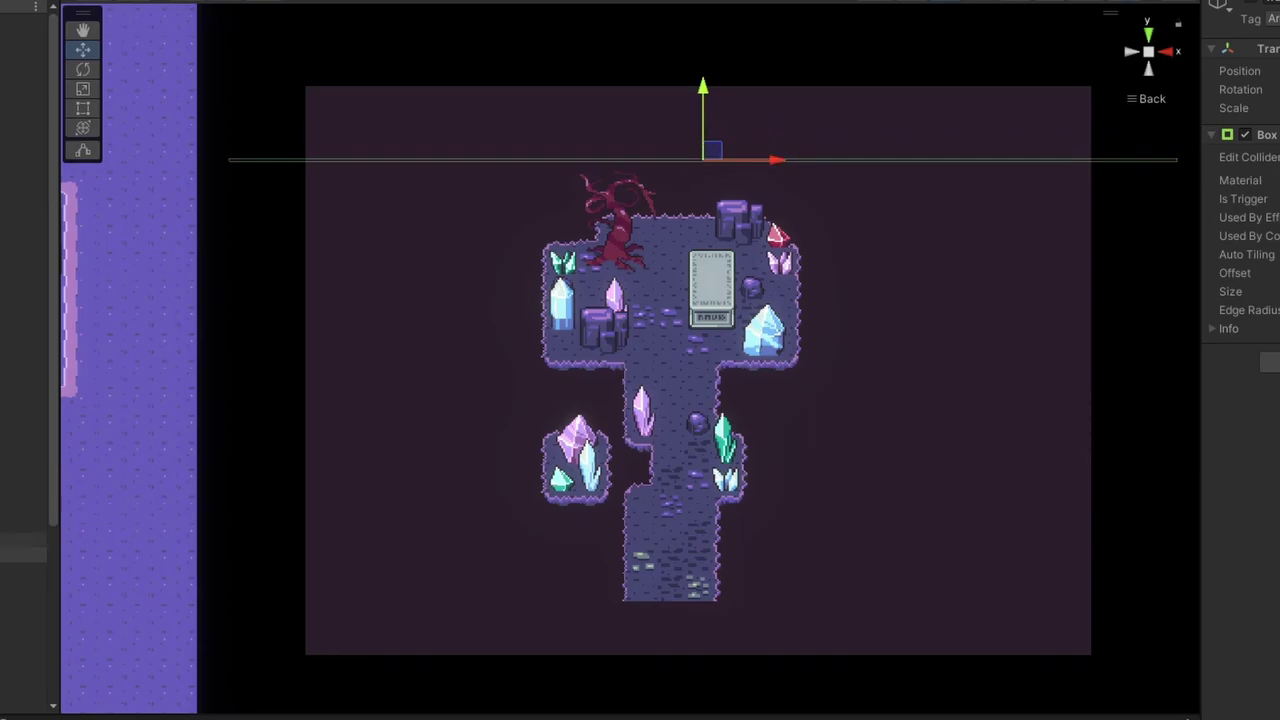
left_click(22, 569)
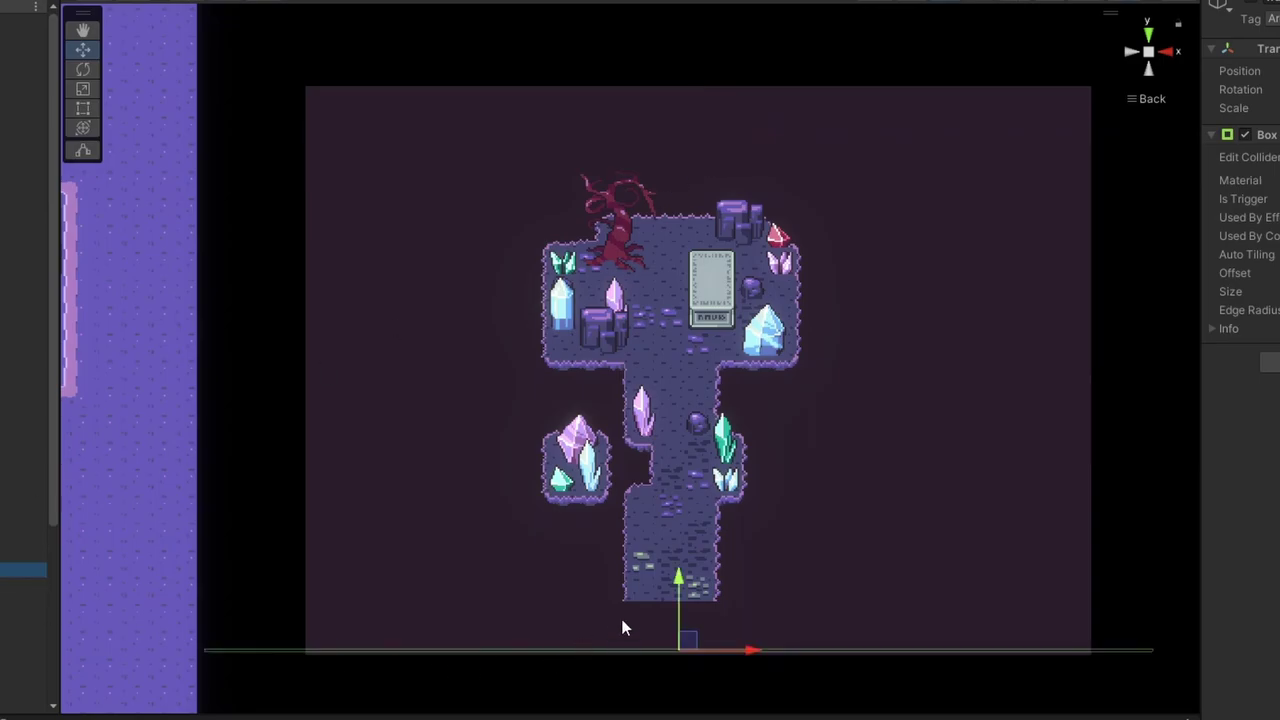
left_click_drag(675, 582, 675, 555)
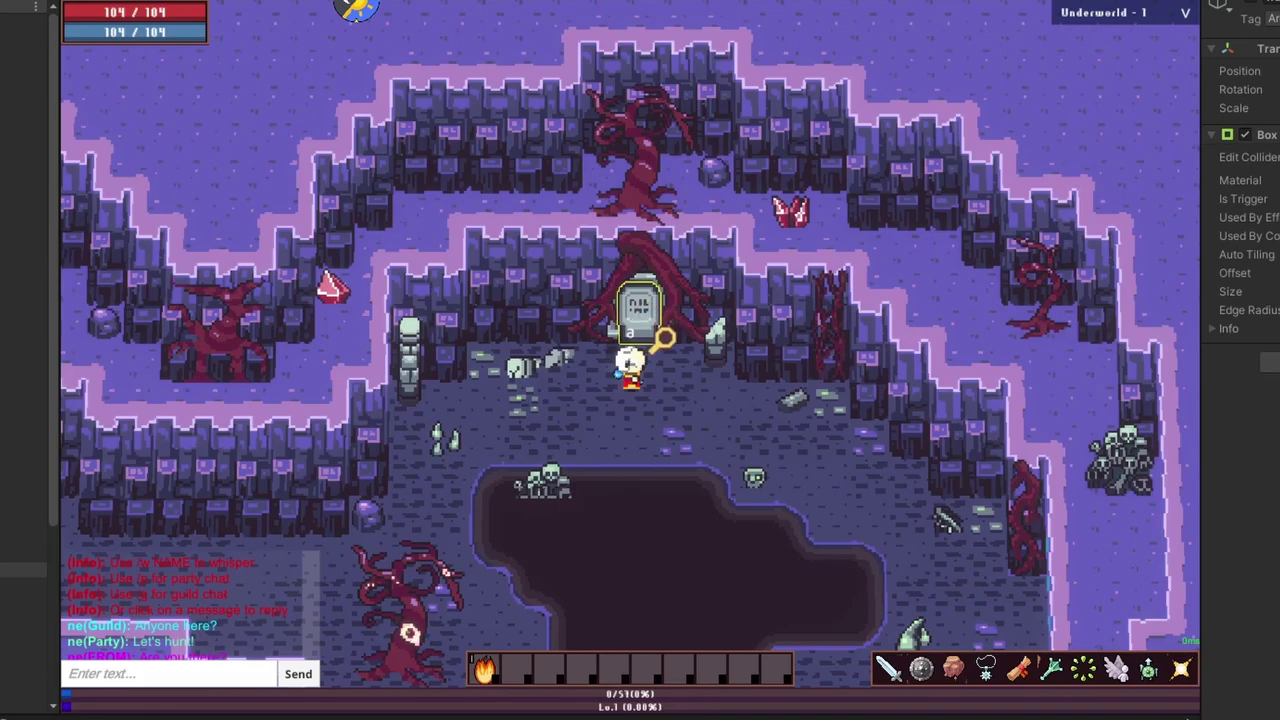
Enter the tombstone in the running game and walk the character north through the corridor to the stone slab.
left_click(656, 410)
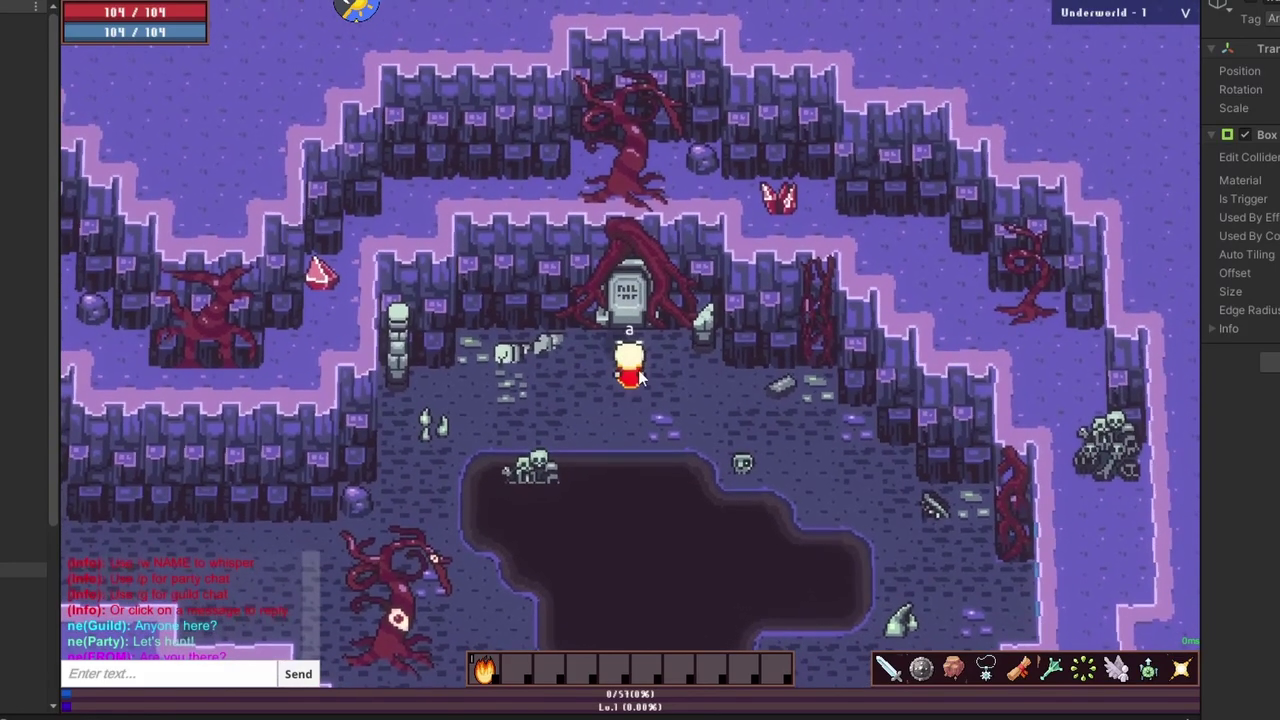
left_click(650, 309)
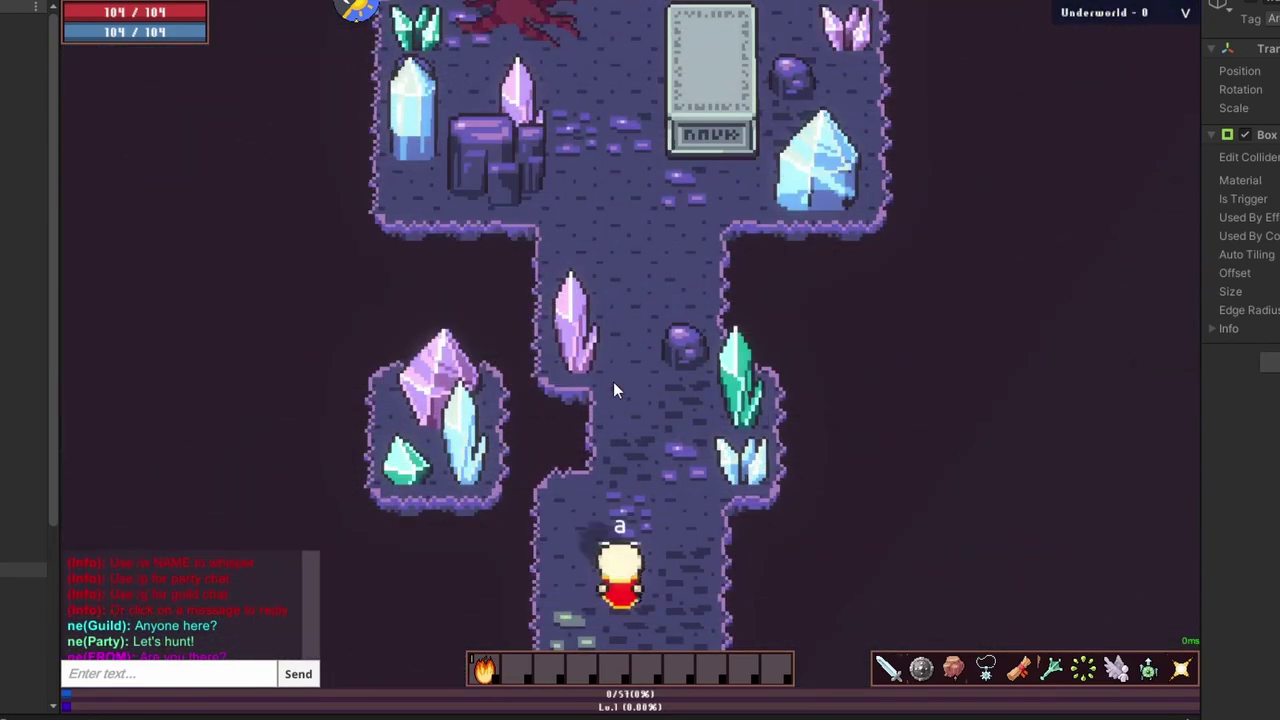
left_click(613, 390)
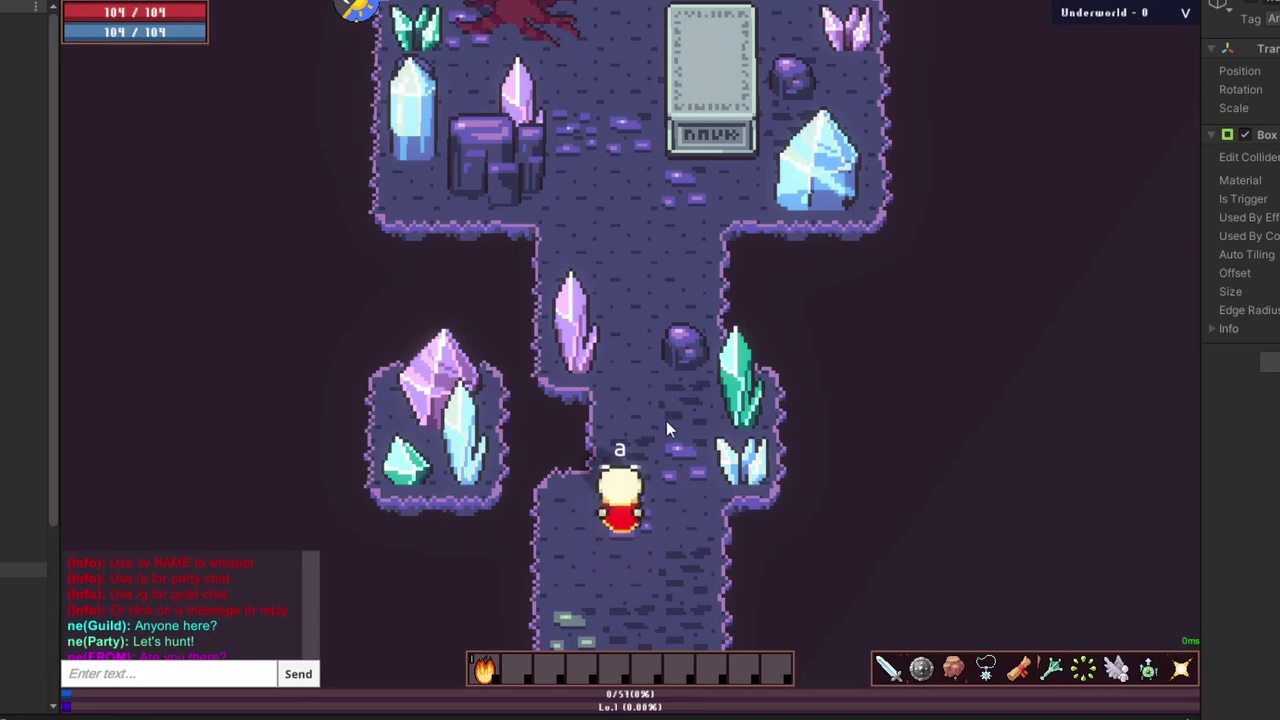
key("w")
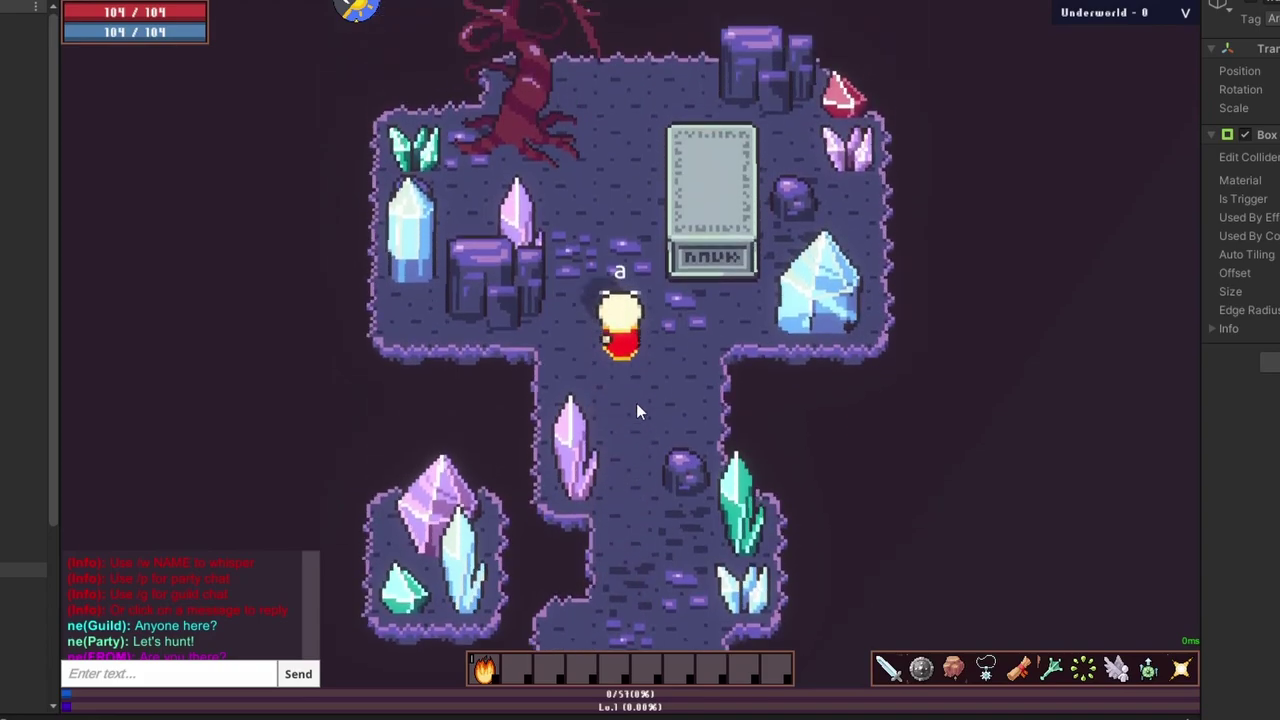
Walk the character around the upper part of the crystal room and back south into the corridor.
key("w")
key("d")
key("a")
key("s")
key("s")
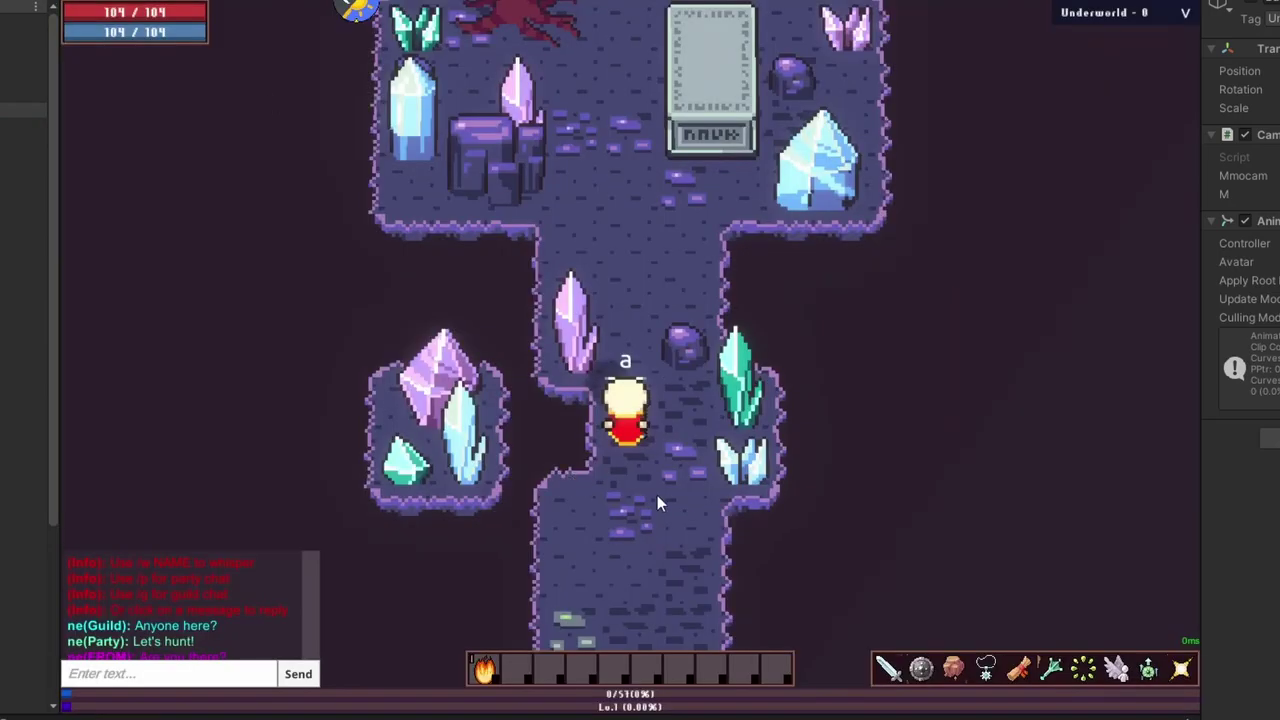
Walk the character around the corridor between the purple and green crystals, back up toward the crystal room's entrance.
key("s")
key("d")
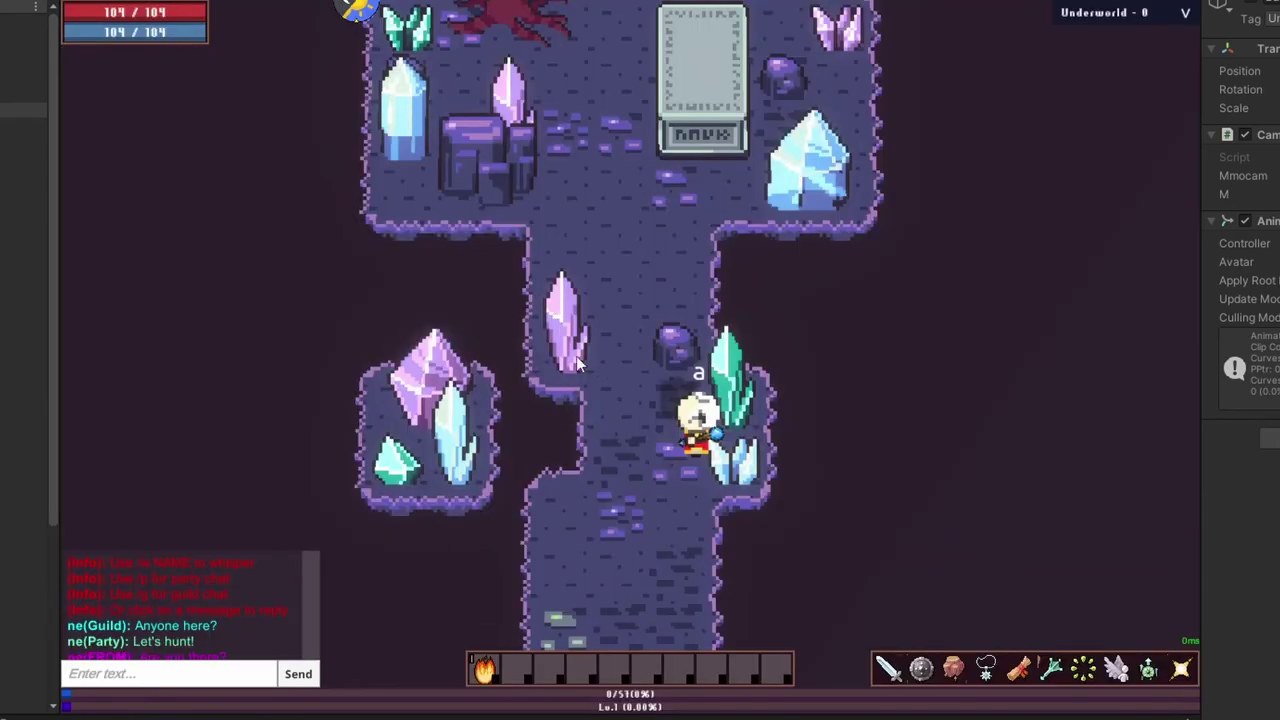
key("w")
key("a")
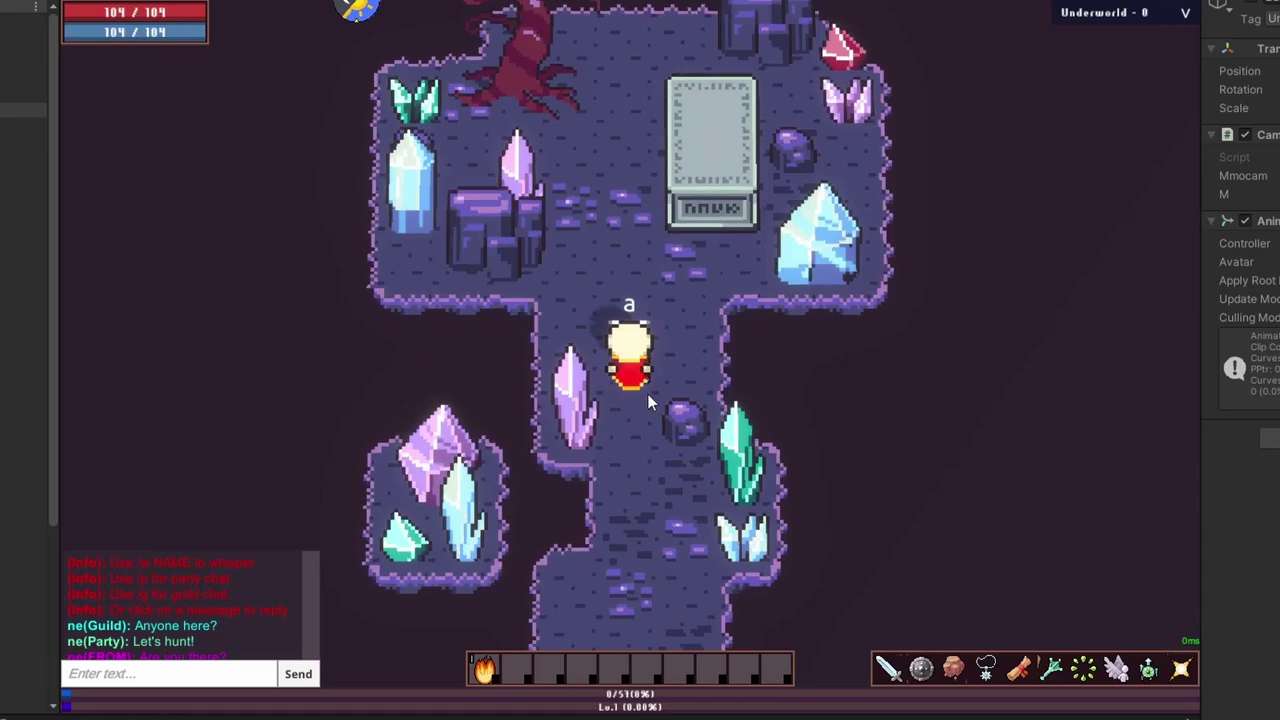
Compare the game camera's zoom levels at the crystal room's entrance and walk the character up beside the red tree and back south.
scroll(648, 394, "down", 3)
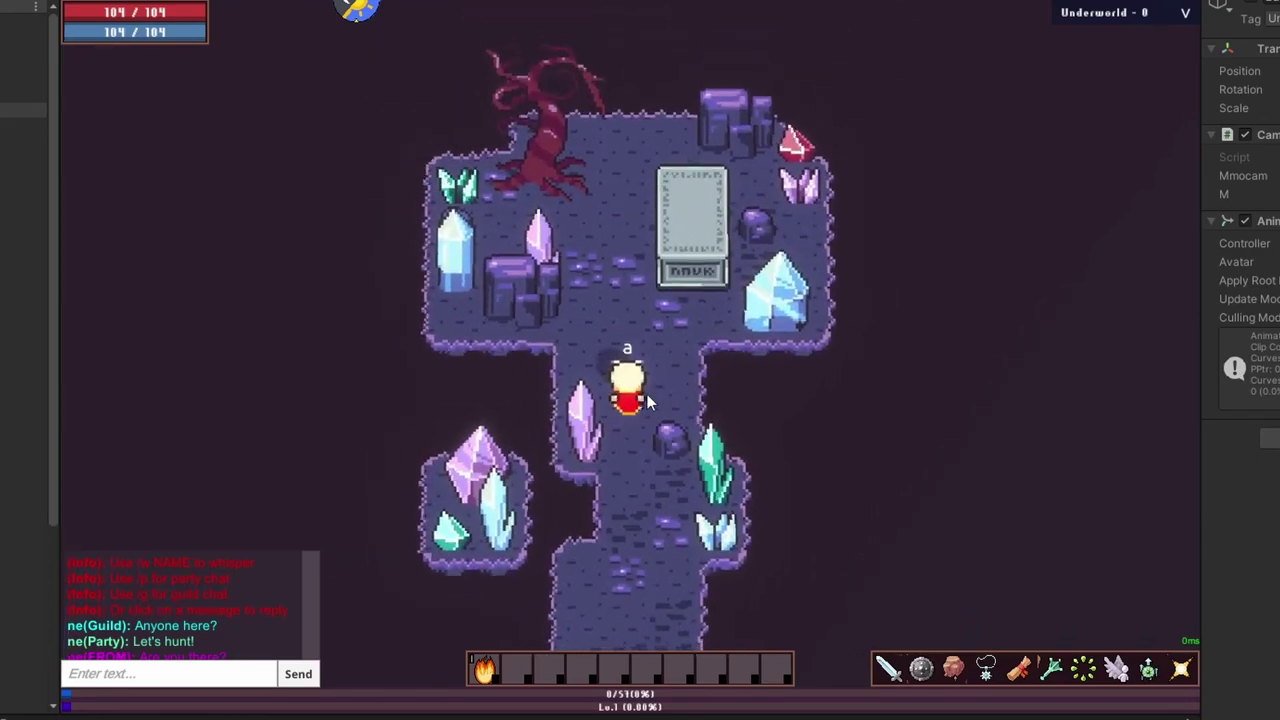
scroll(647, 394, "down", 1)
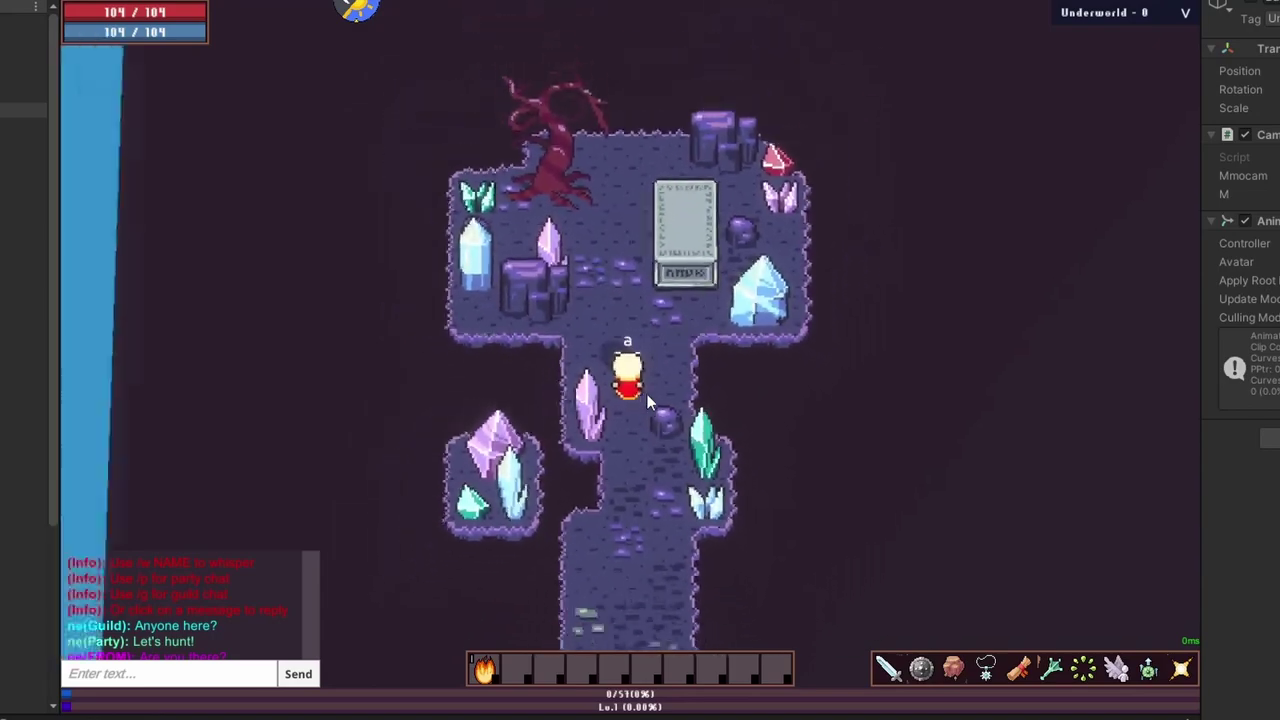
scroll(647, 394, "up", 1)
scroll(647, 394, "down", 1)
scroll(647, 394, "up", 1)
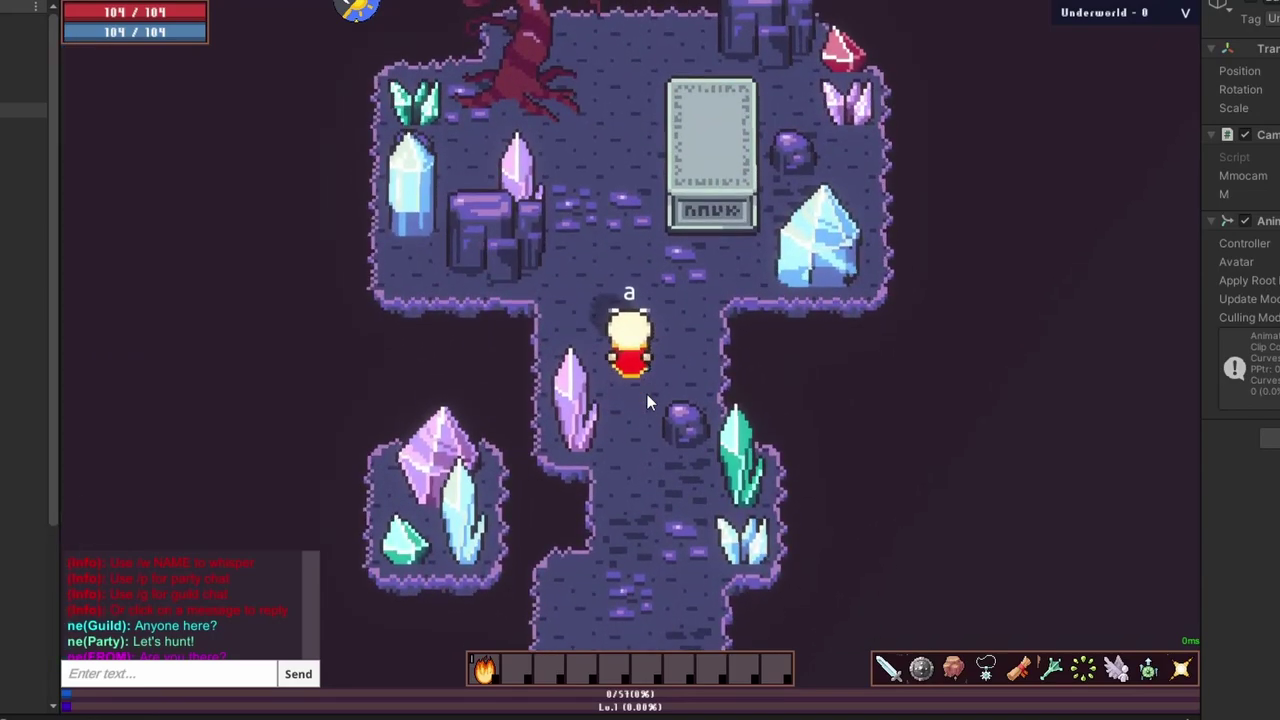
key("w")
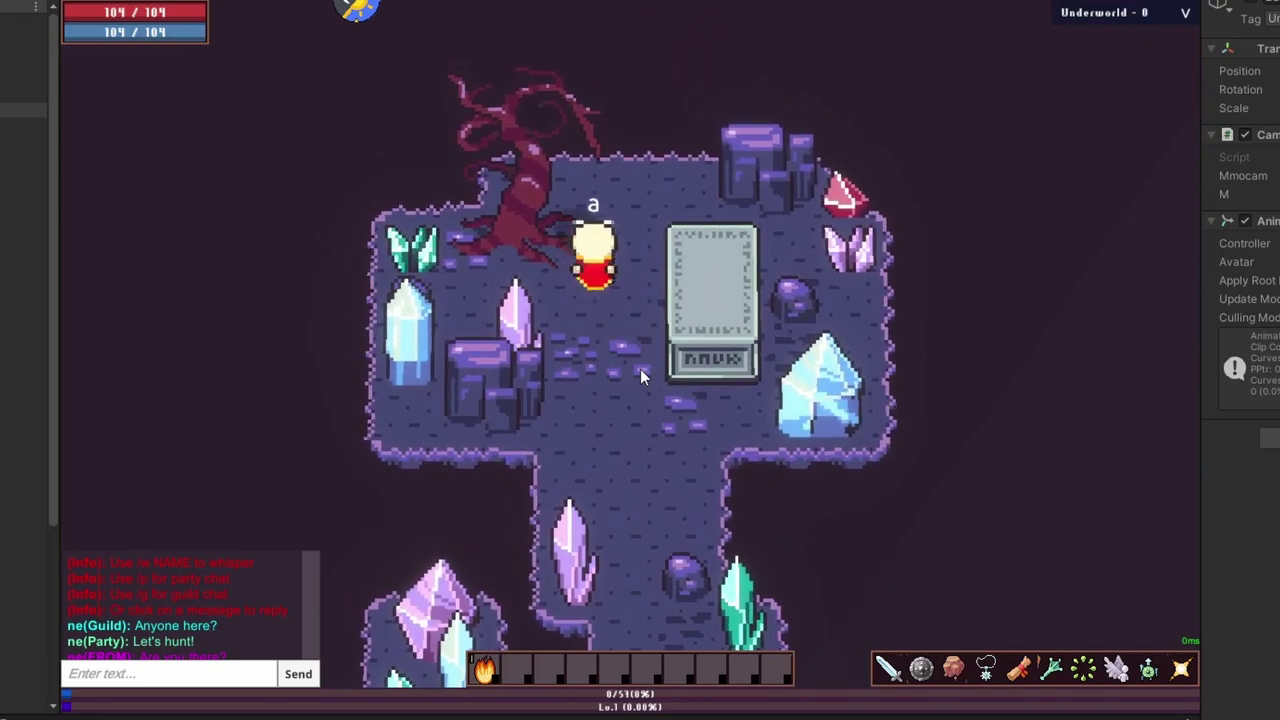
key("s")
key("s")
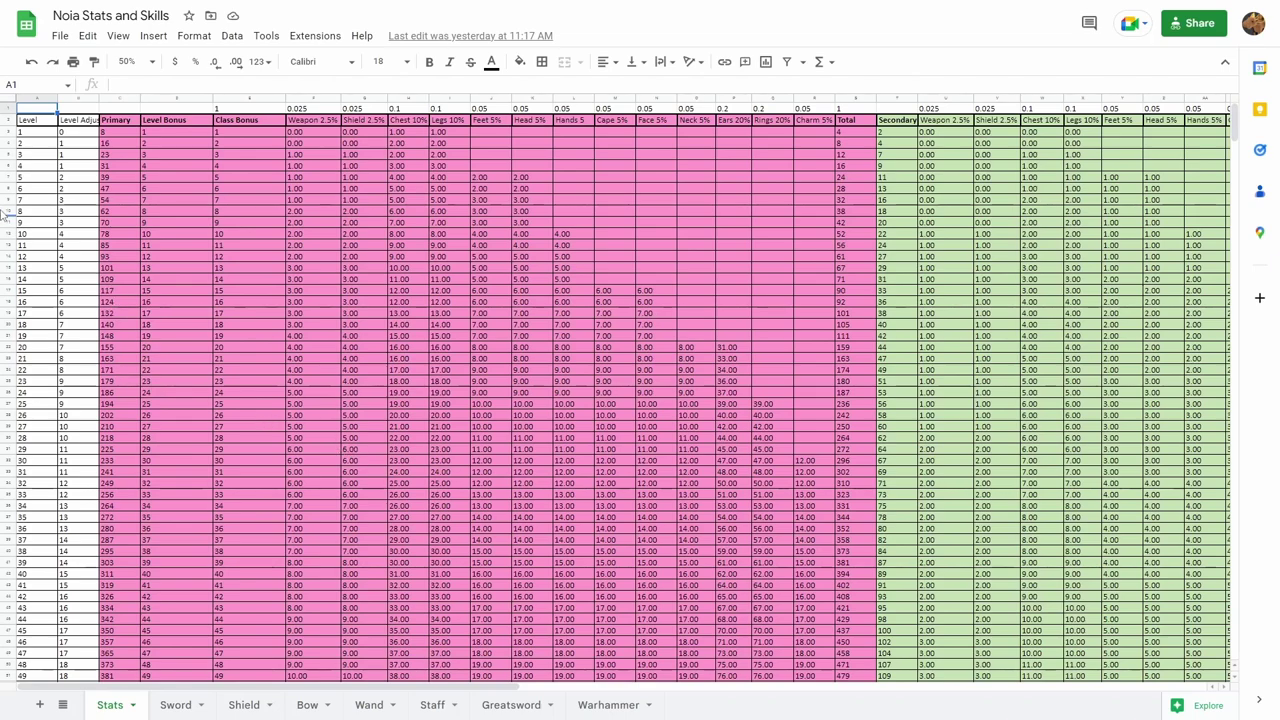
Switch to the Noia Stats and Skills spreadsheet in Google Sheets and examine the Level column and the multiplier values below the table.
left_click(31, 137)
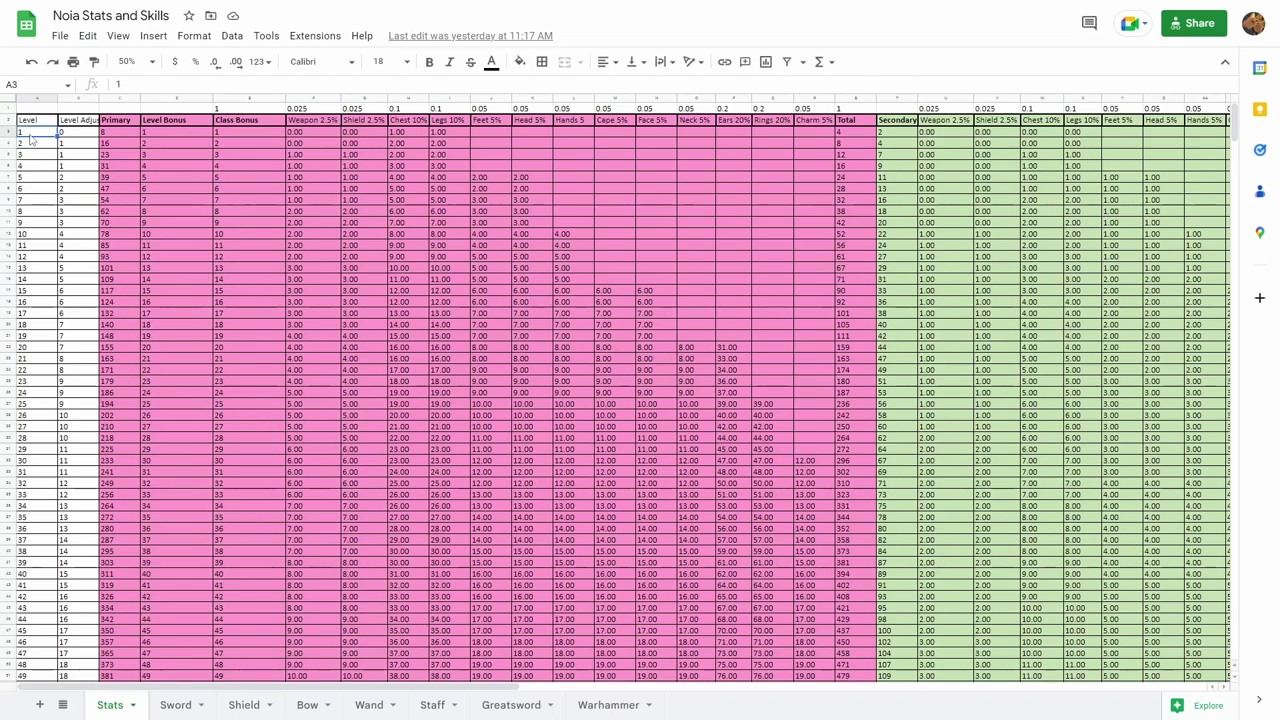
scroll(125, 515, "down", 5)
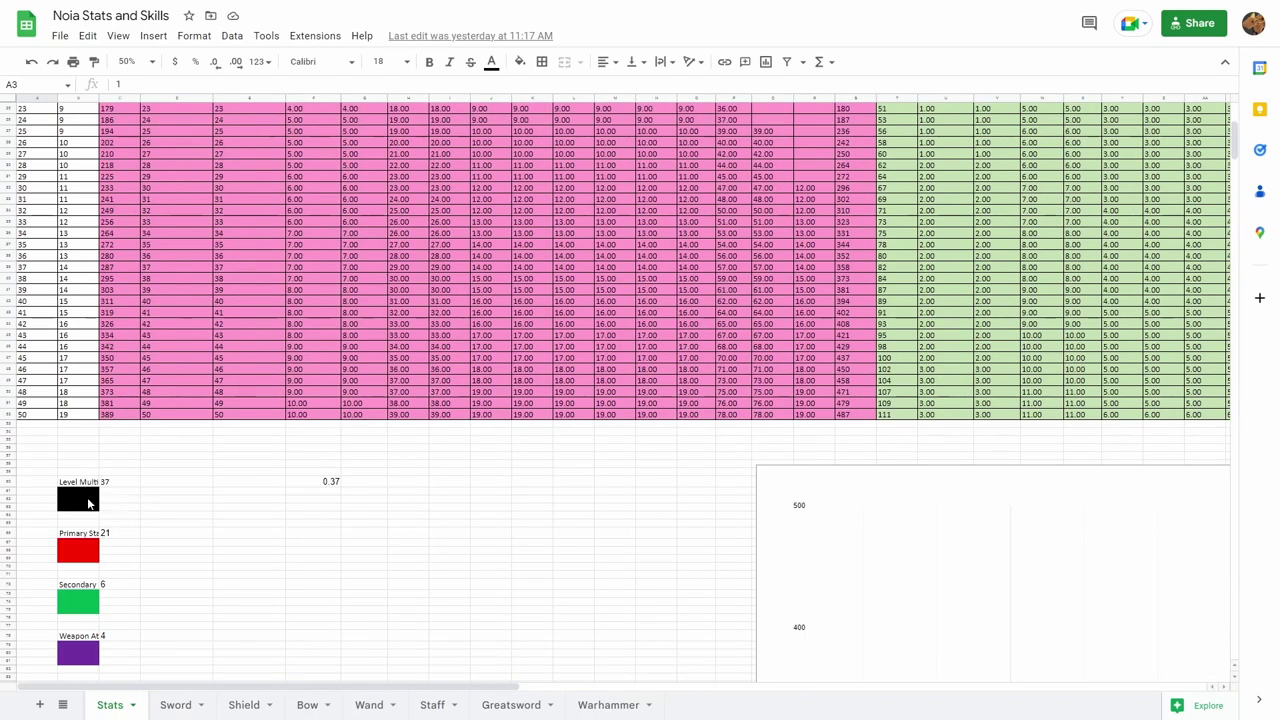
scroll(155, 507, "up", 5)
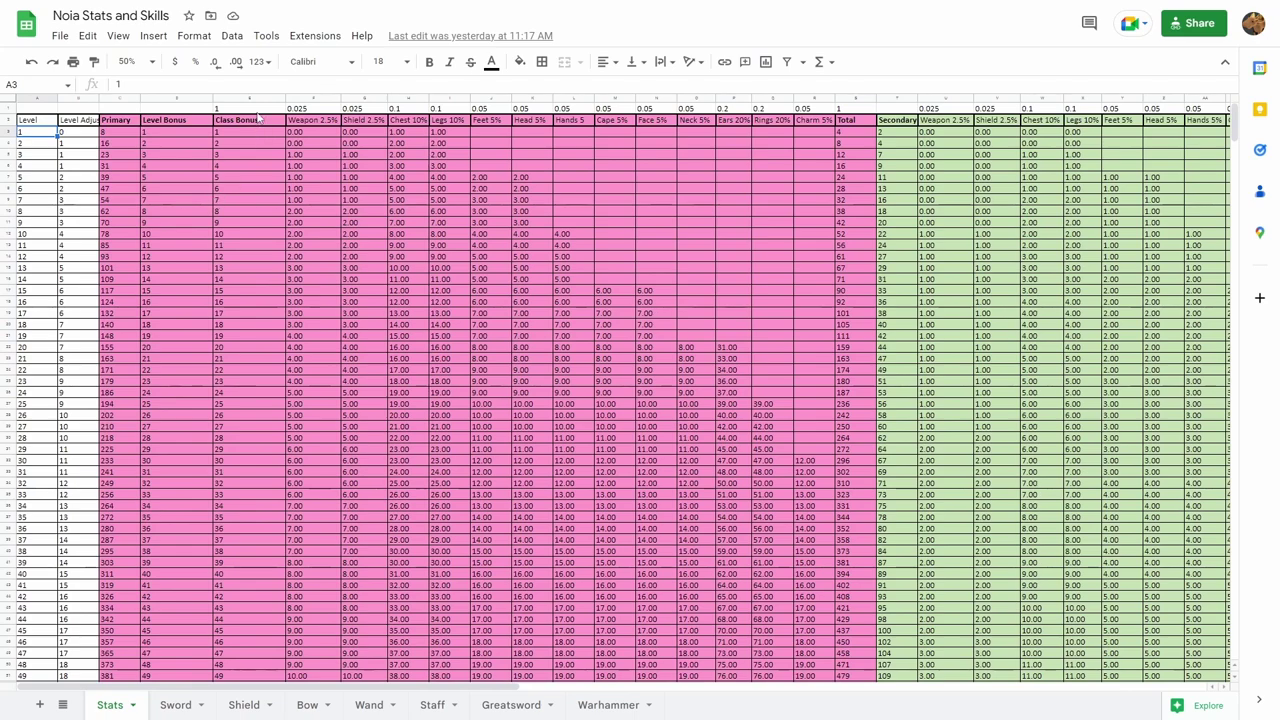
Check the primary stat multipliers above the Weapon, Shield, Chest, Legs, Feet and Head columns.
left_click(313, 109)
left_click(376, 112)
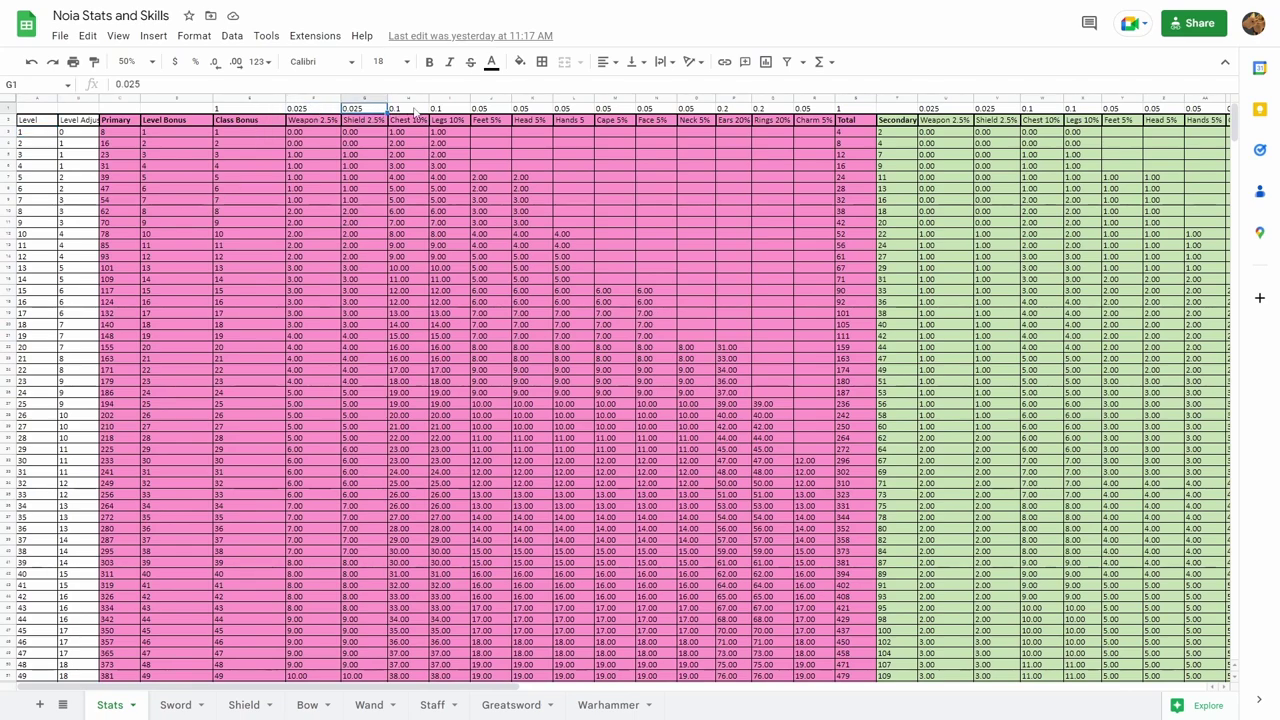
key("Right")
key("Right")
key("Right")
key("Right")
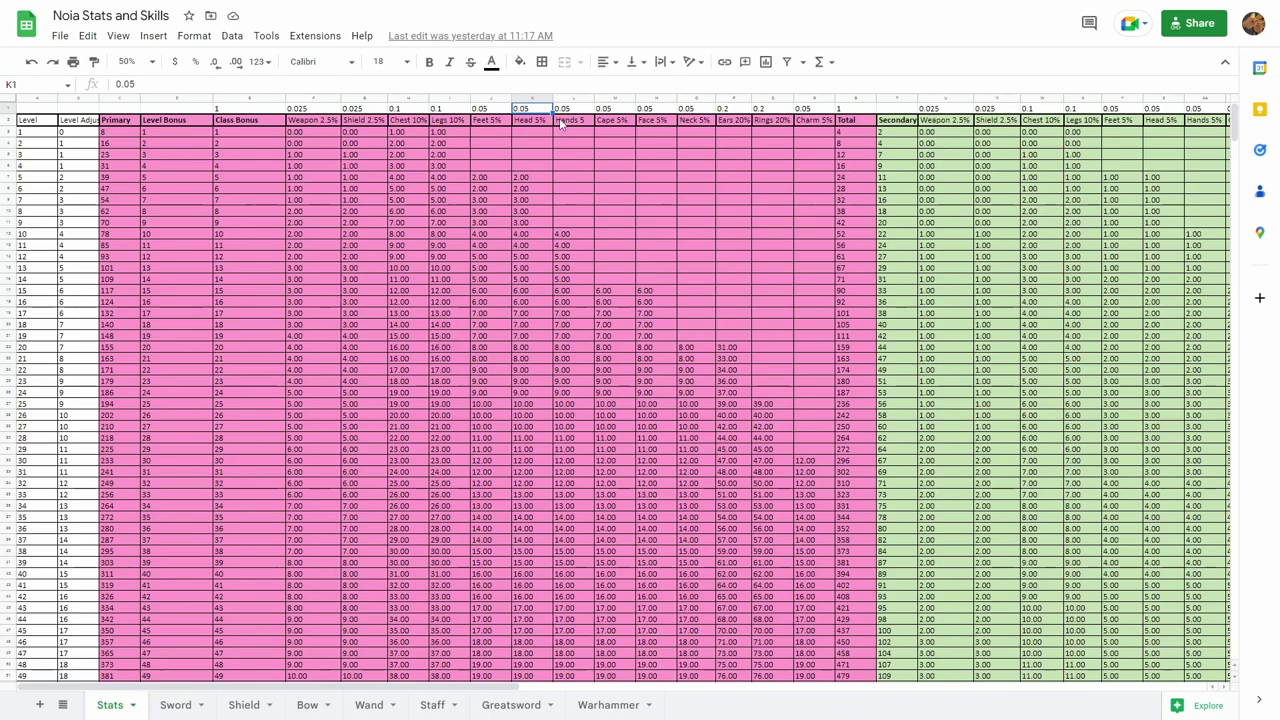
Compare the percentage labels of the Chest, Head, Weapon, Rings, Ears and Neck columns in the primary section.
left_click(405, 122)
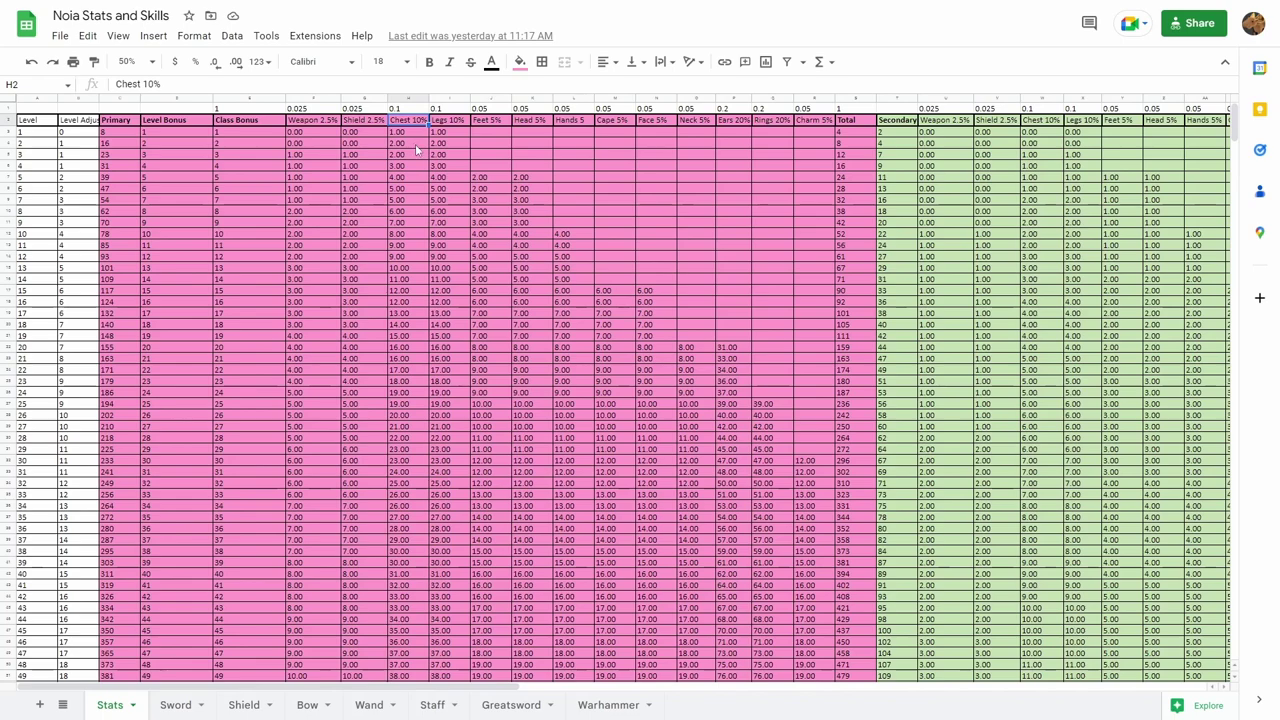
left_click(535, 120)
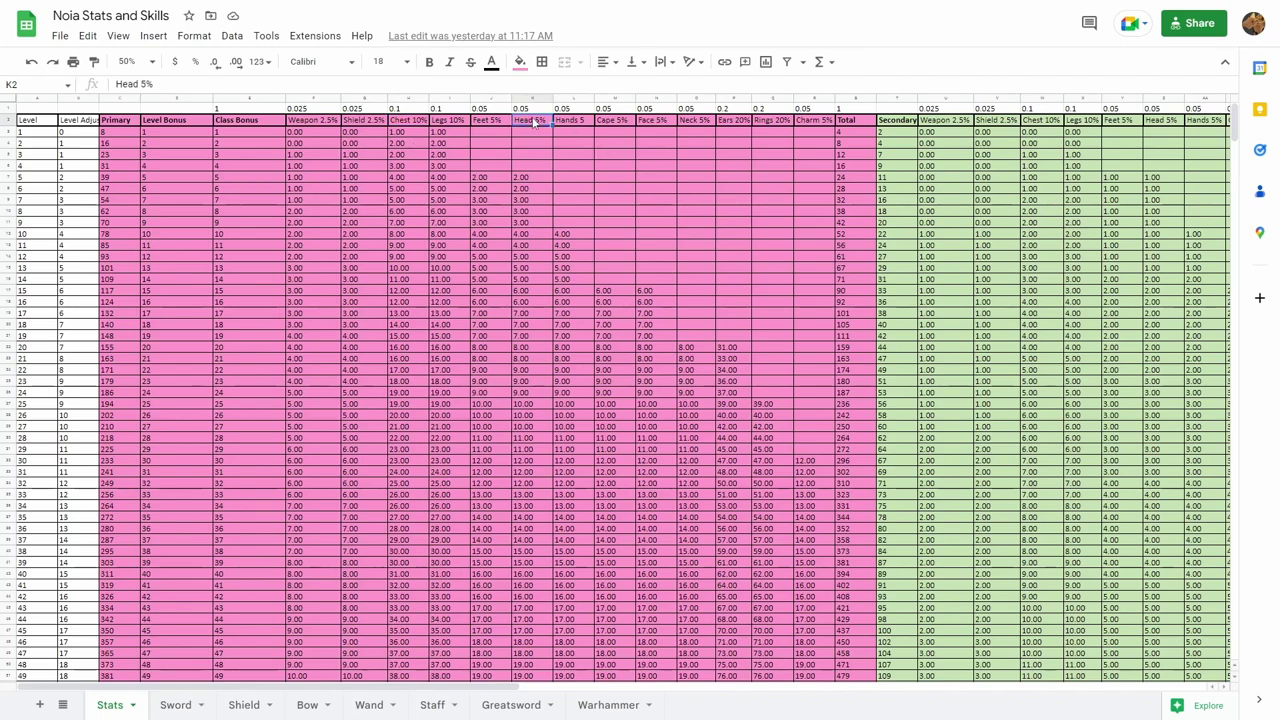
left_click(333, 122)
left_click(780, 121)
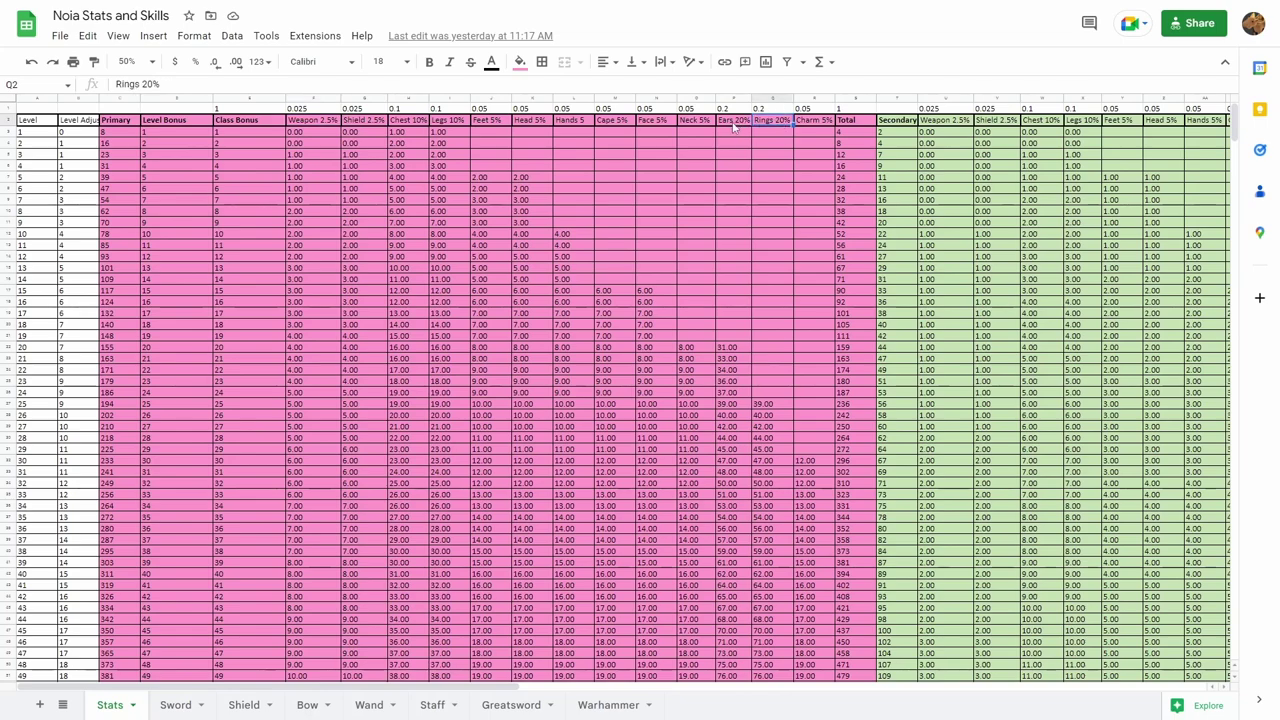
left_click(735, 124)
left_click(706, 125)
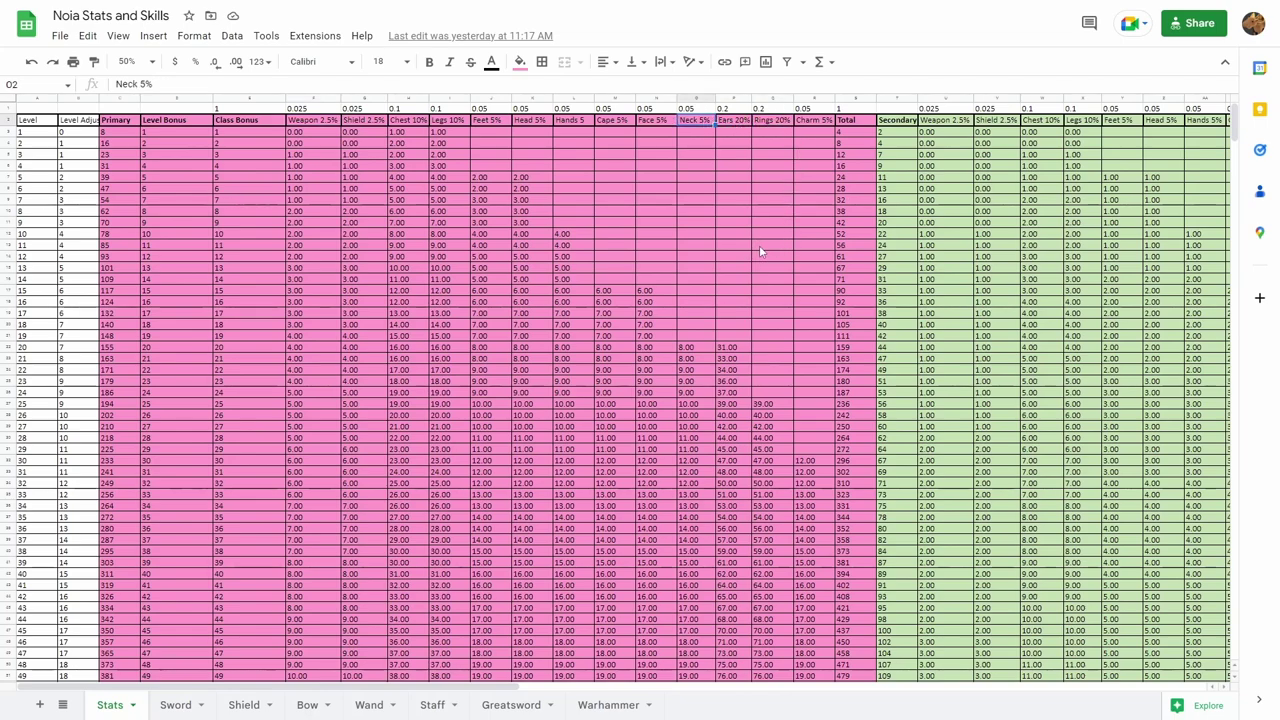
Examine the empty Neck cells for levels 1 to 19 and the level where the Neck and Ears values start.
left_click(695, 132)
left_click_drag(695, 147, 704, 340)
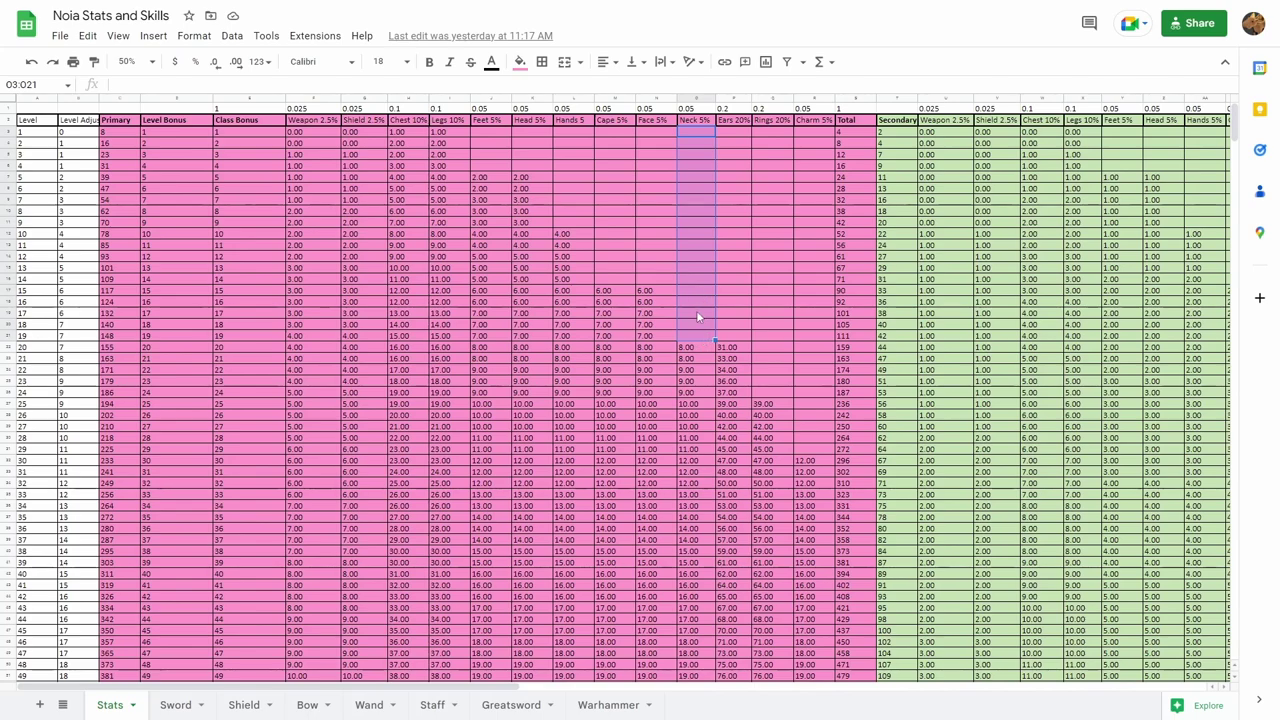
left_click(742, 122)
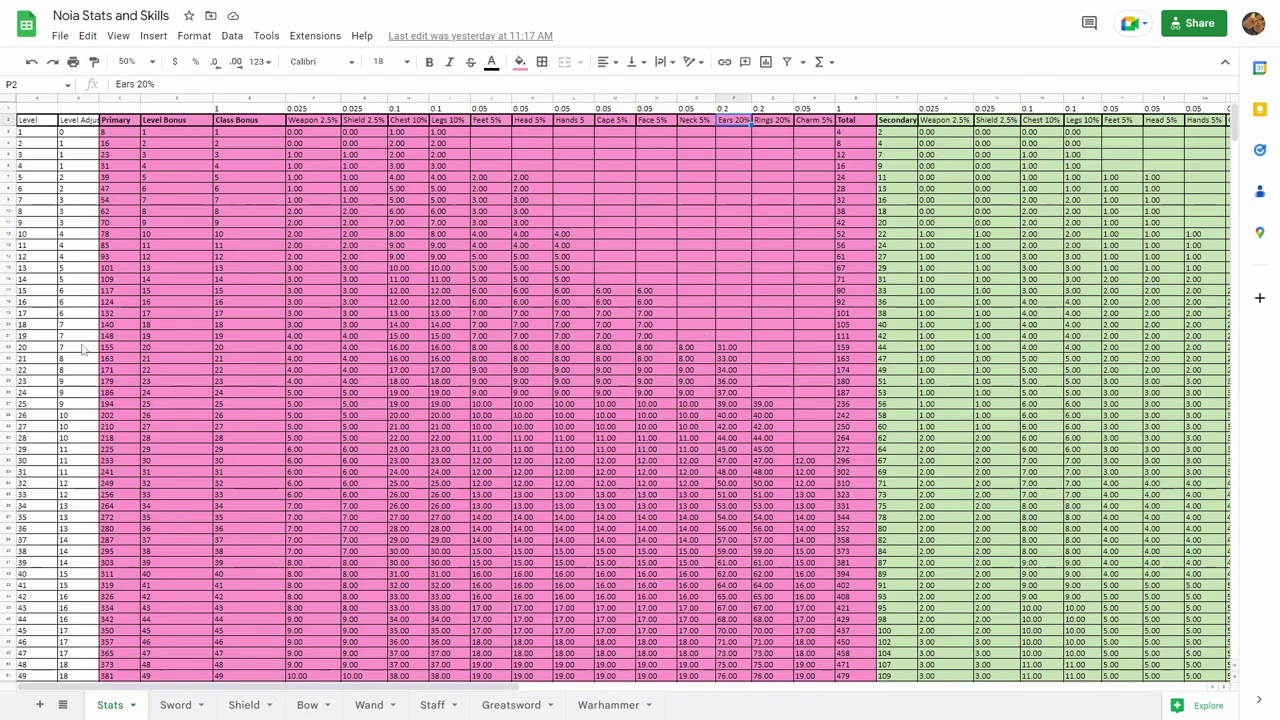
left_click_drag(684, 337, 115, 338)
key("Right")
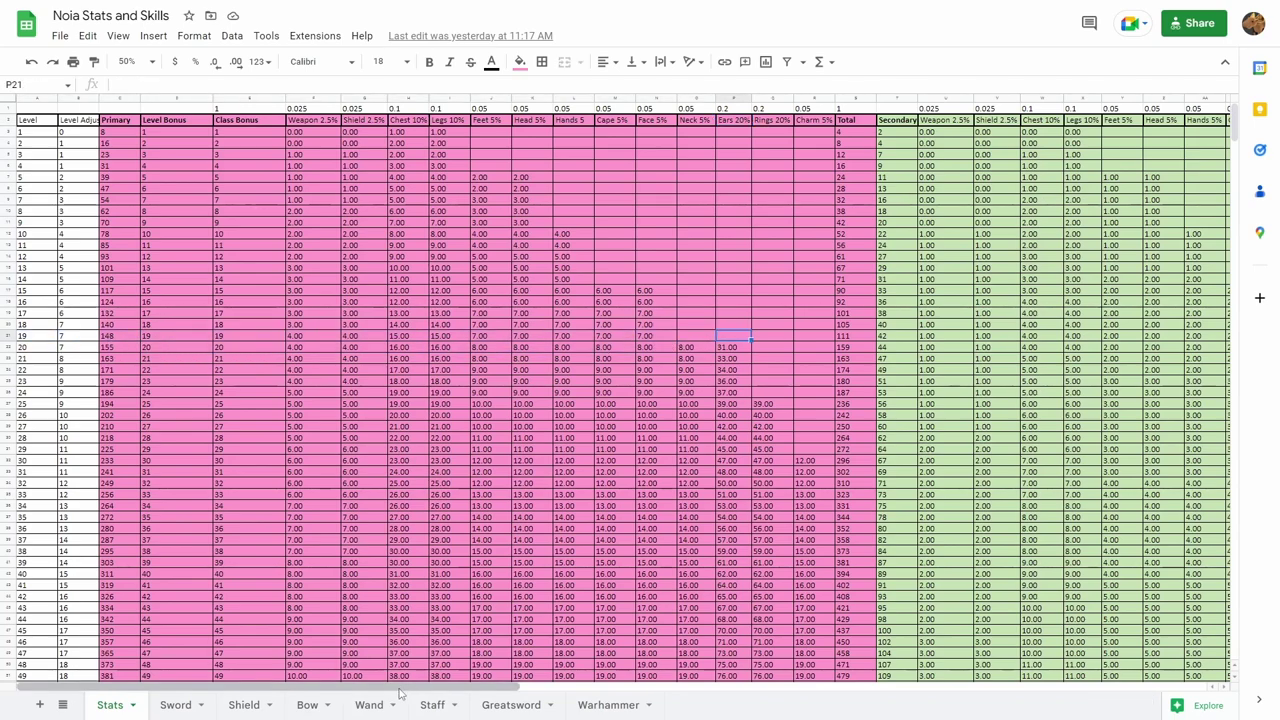
Examine the secondary, attack and damage columns and the chart of damage by level.
left_click_drag(405, 688, 717, 690)
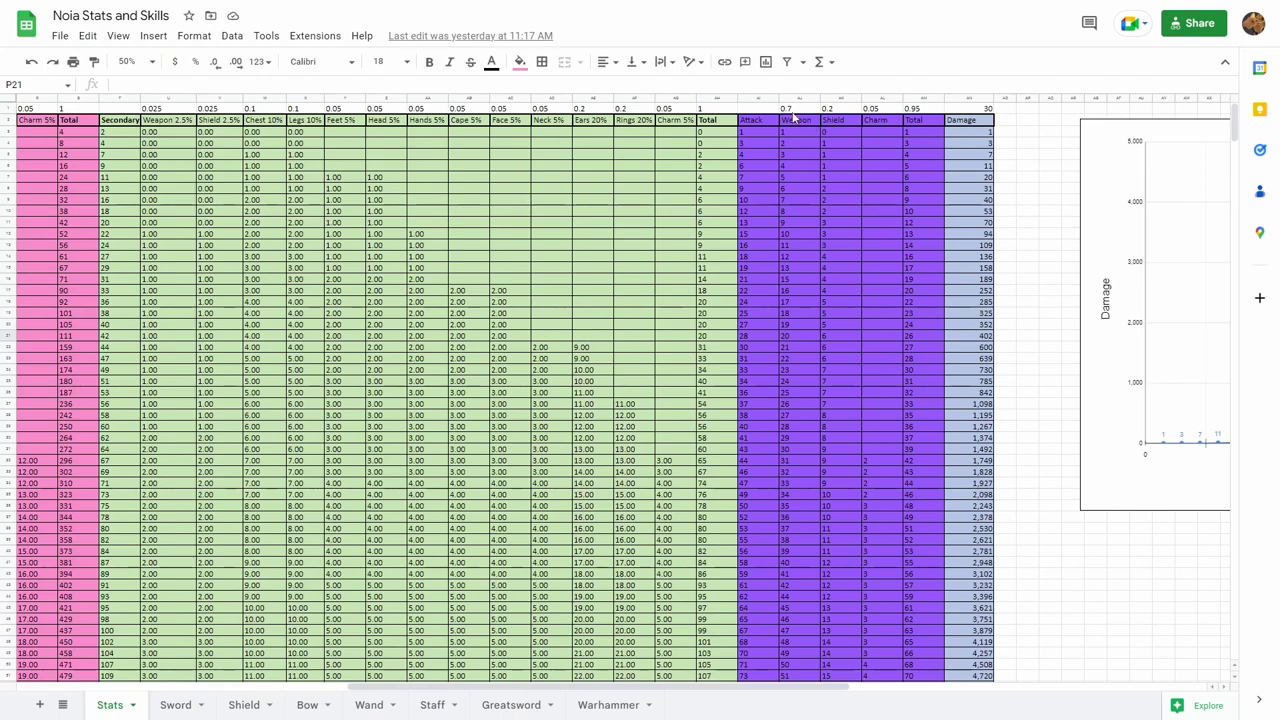
left_click_drag(603, 686, 919, 690)
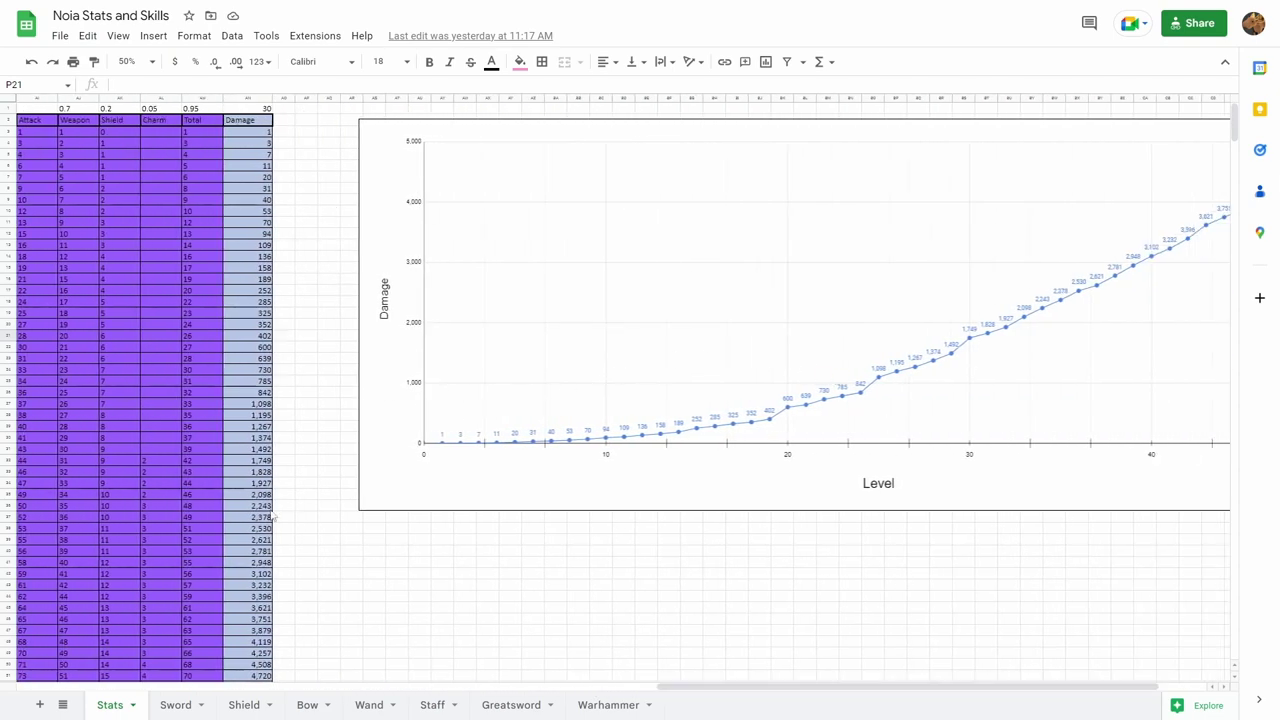
left_click_drag(778, 688, 800, 708)
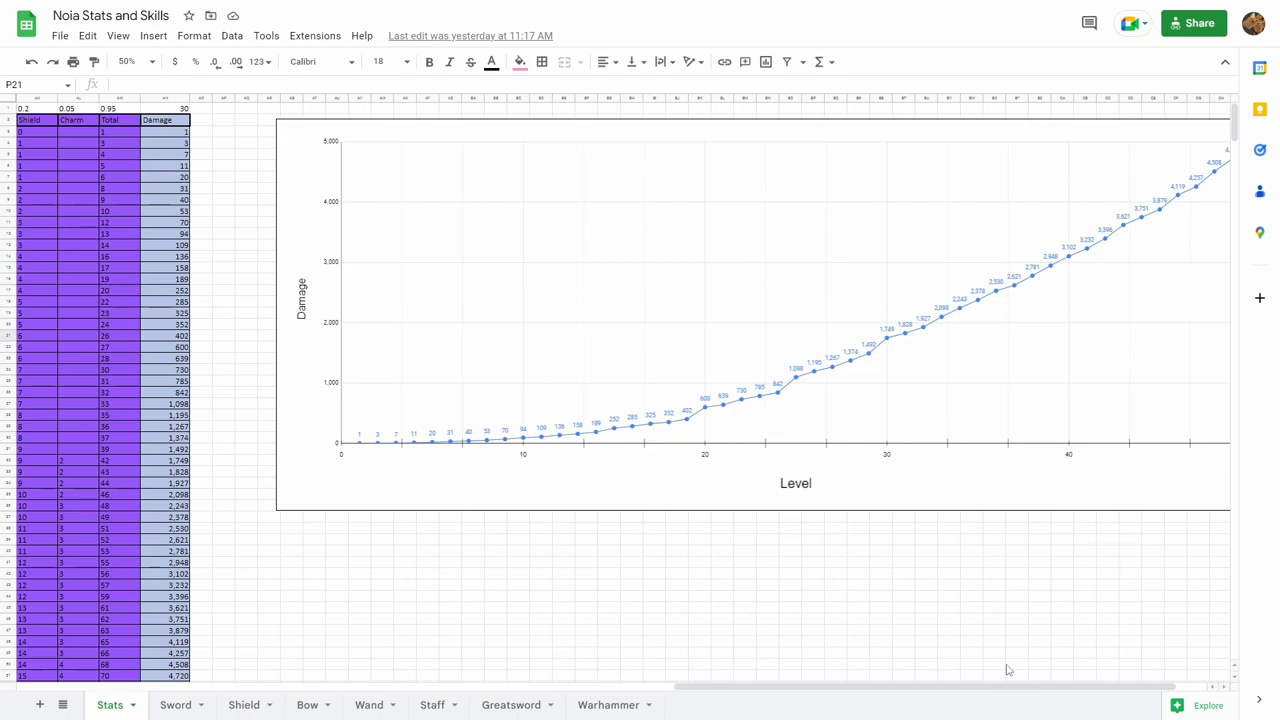
Examine the three stat curves up to level 50 in the line chart below the table, and return to the table's first columns.
left_click_drag(991, 691, 395, 620)
left_click_drag(1235, 125, 1241, 157)
left_click_drag(543, 692, 811, 698)
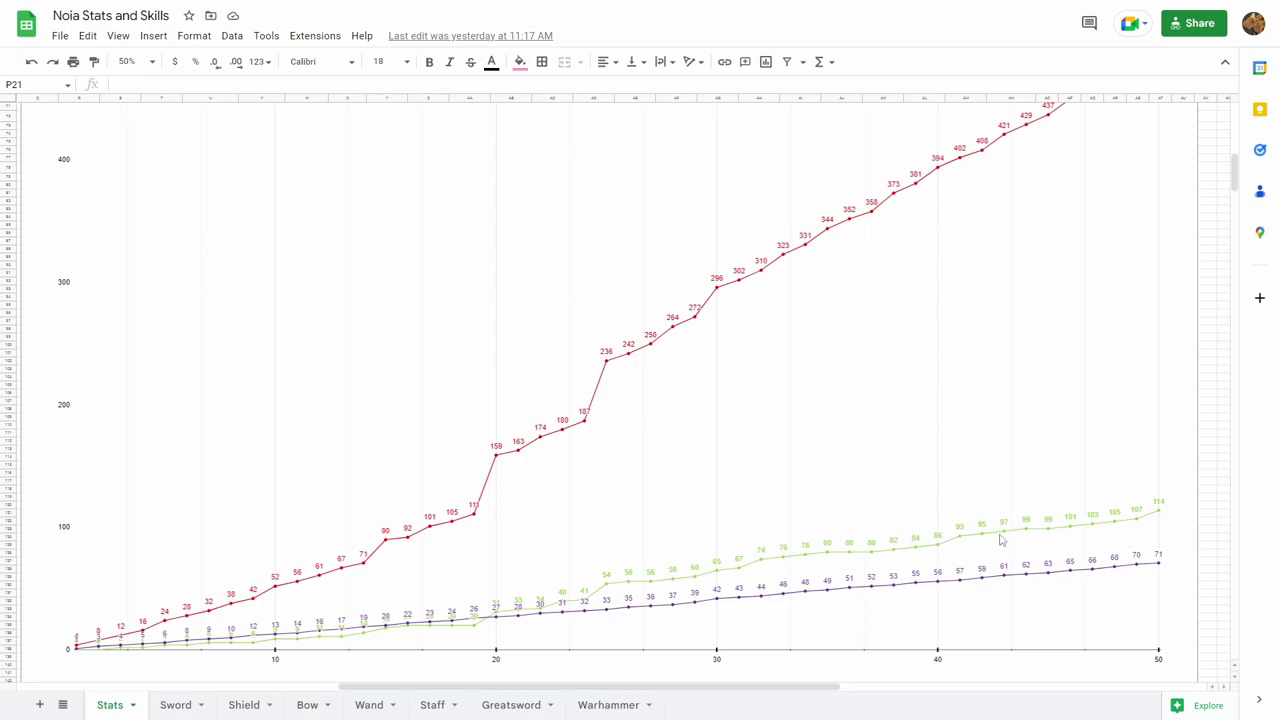
mouse_move(1233, 195)
left_mouse_down()
mouse_move(1234, 160)
mouse_move(1234, 184)
left_mouse_up()
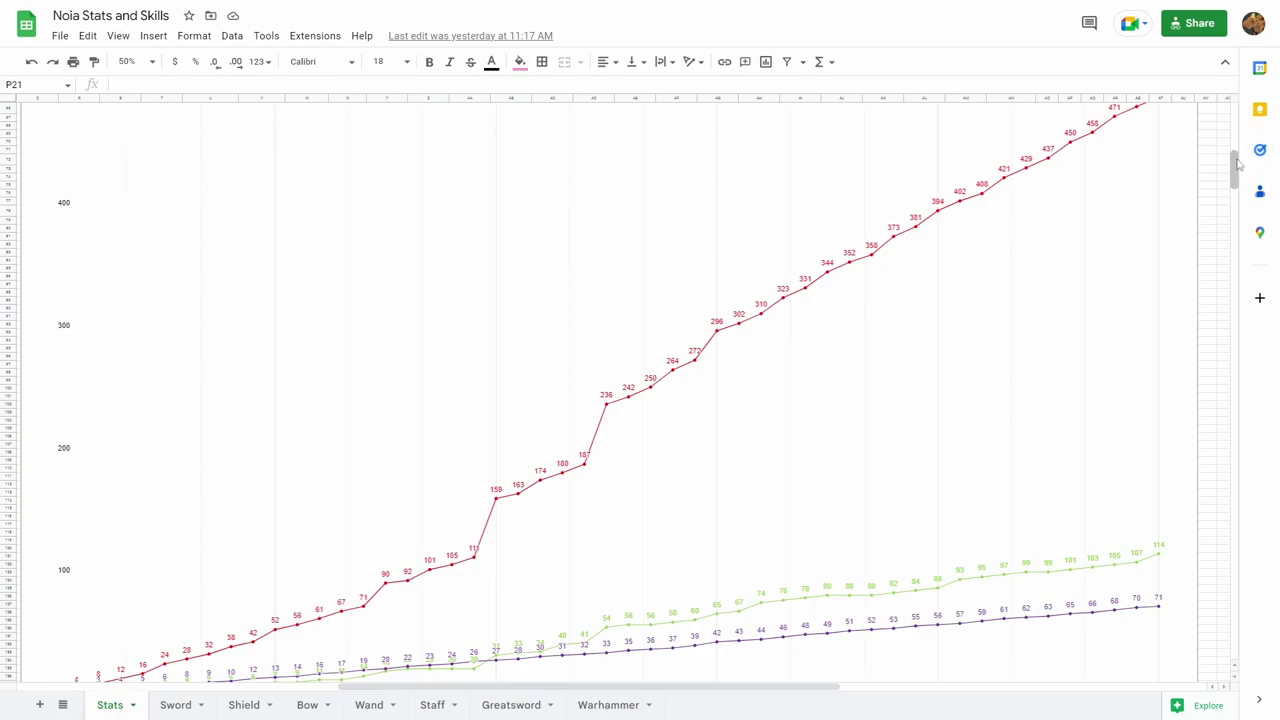
mouse_move(1237, 163)
left_mouse_down()
mouse_move(1238, 115)
mouse_move(1237, 163)
left_mouse_up()
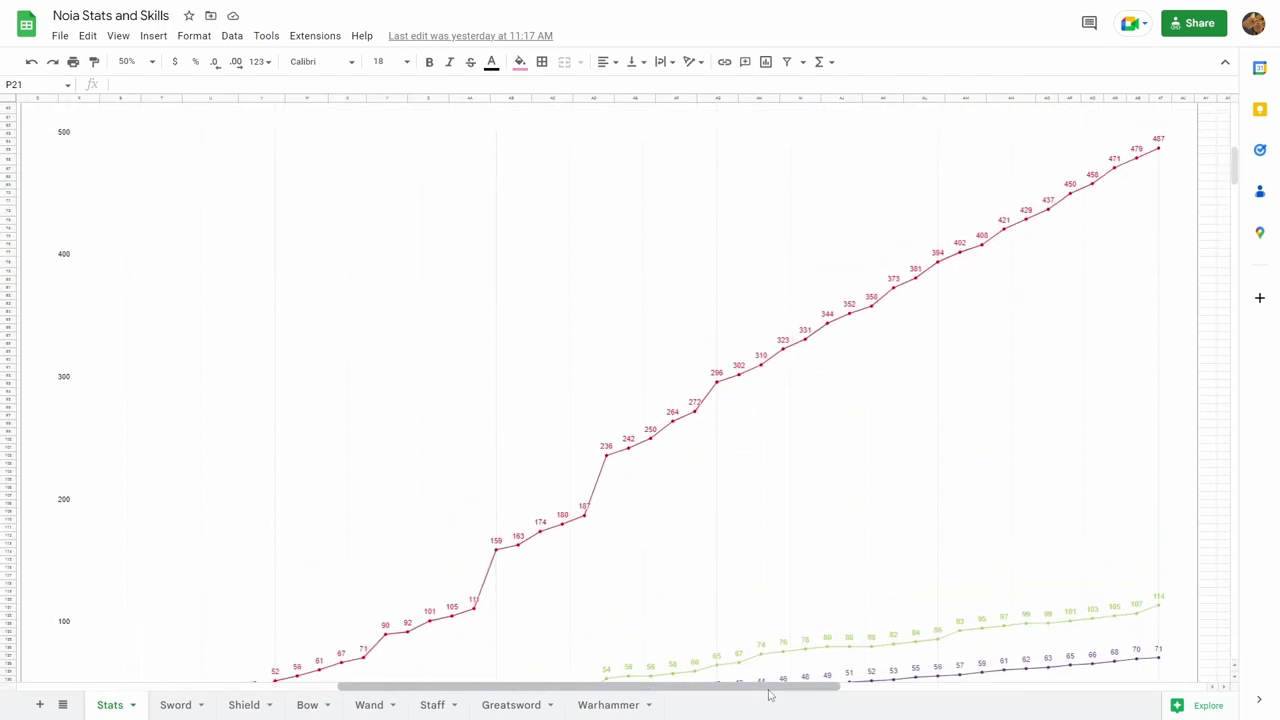
left_click_drag(771, 689, 430, 673)
scroll(491, 457, "up", 10)
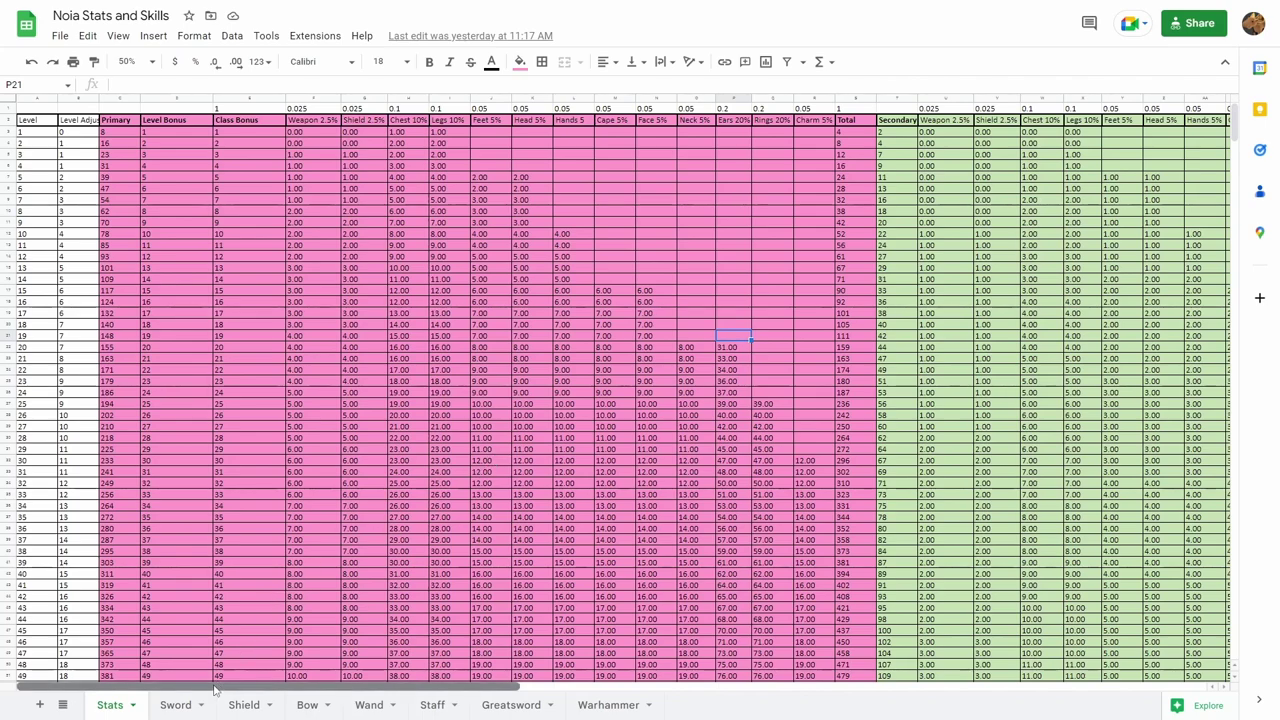
left_click_drag(231, 688, 202, 677)
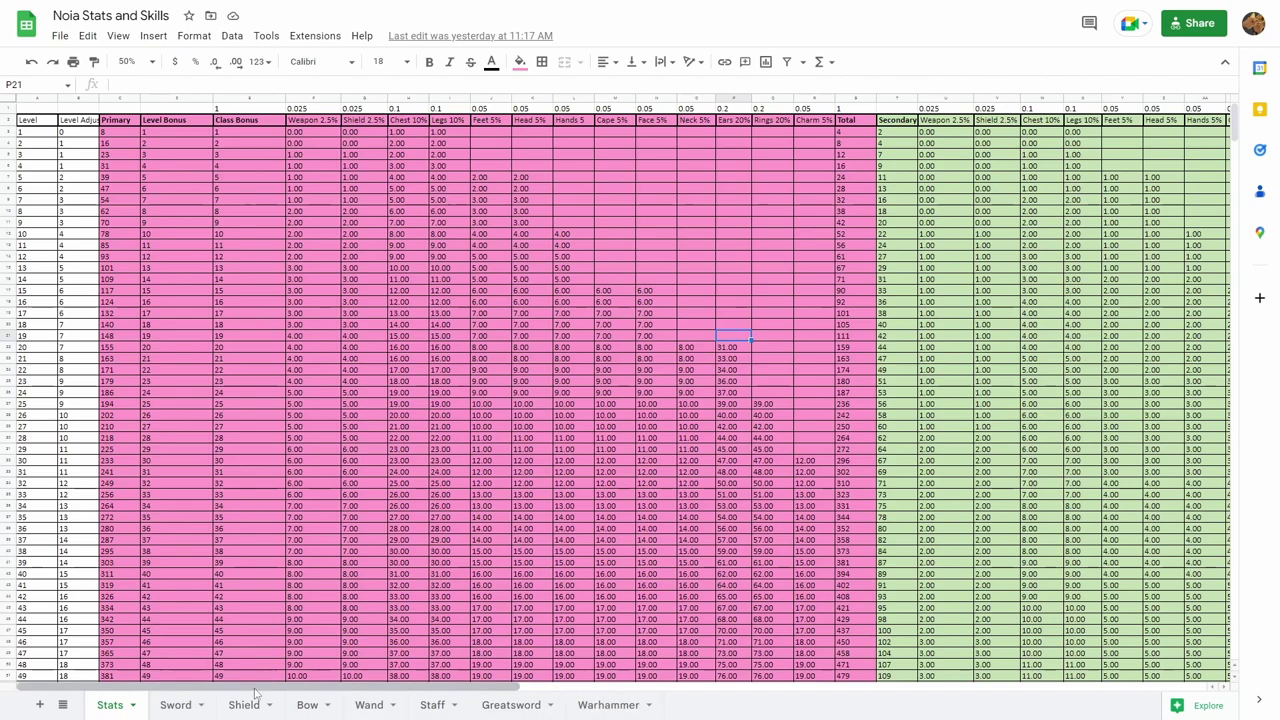
Open the Sword sheet and inspect the Swish skill's name and damage percentage.
left_click(176, 705)
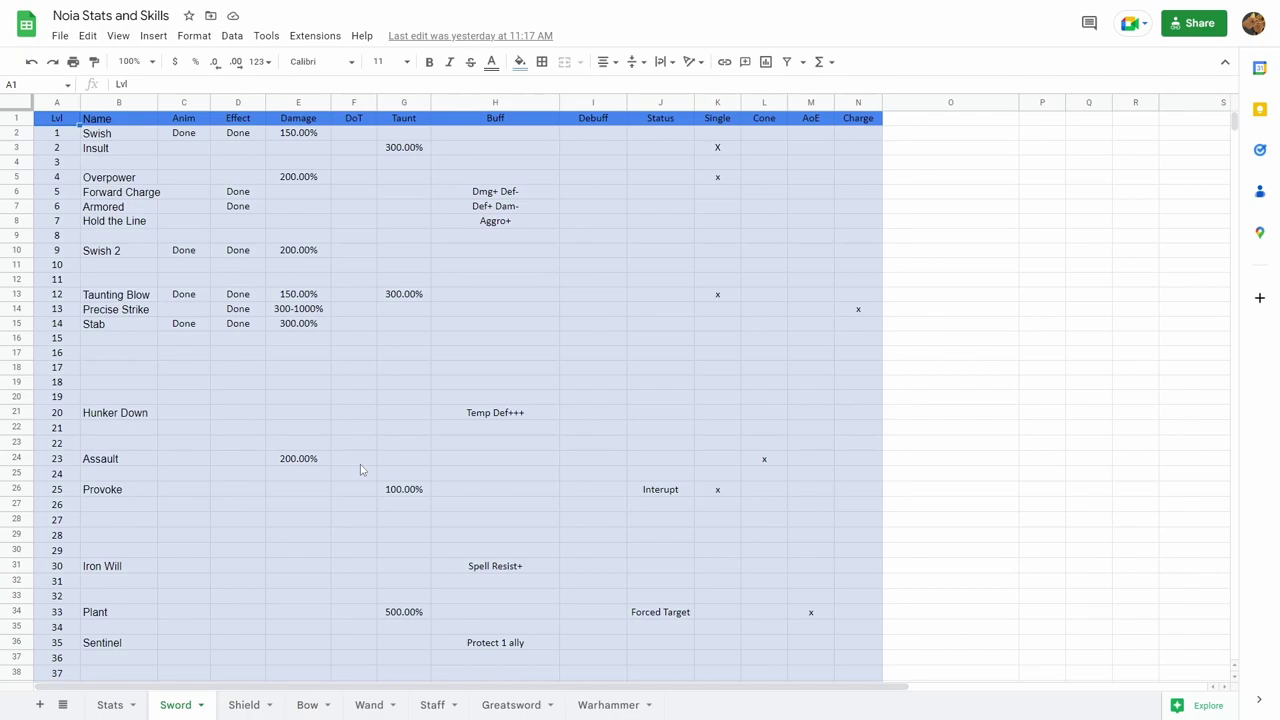
scroll(361, 469, "down", 1)
scroll(350, 462, "up", 1)
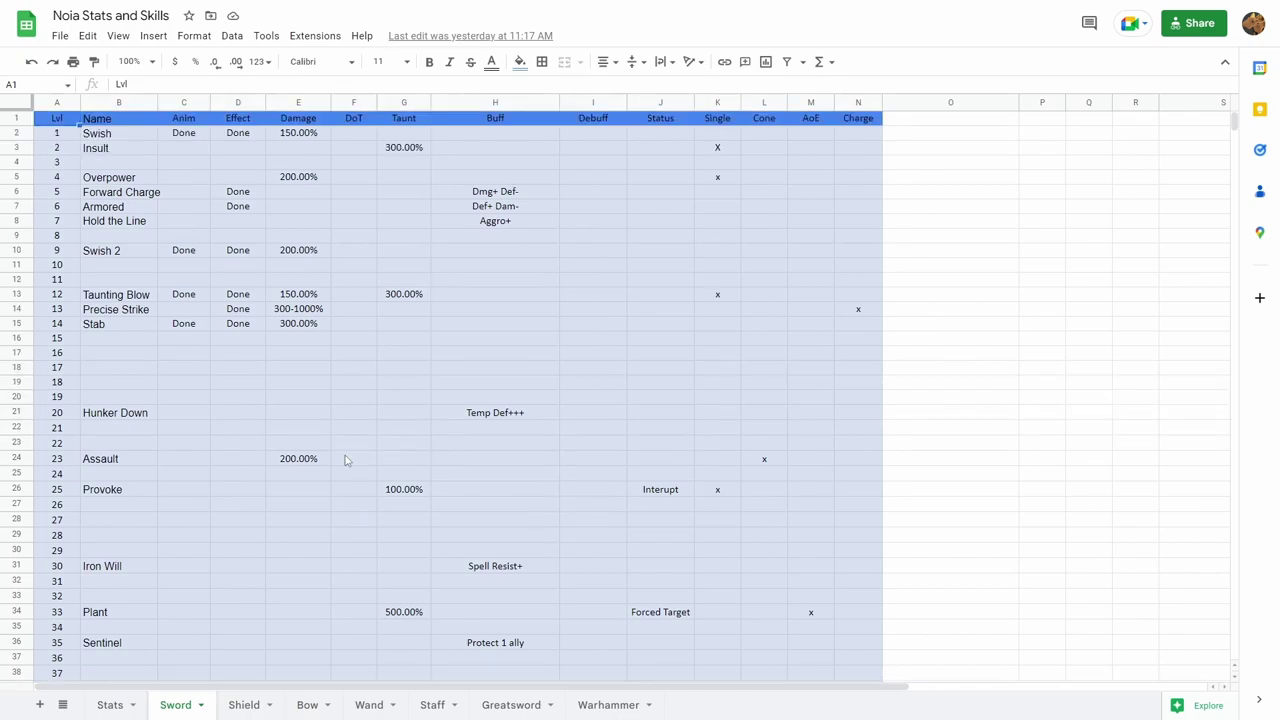
left_click(300, 137)
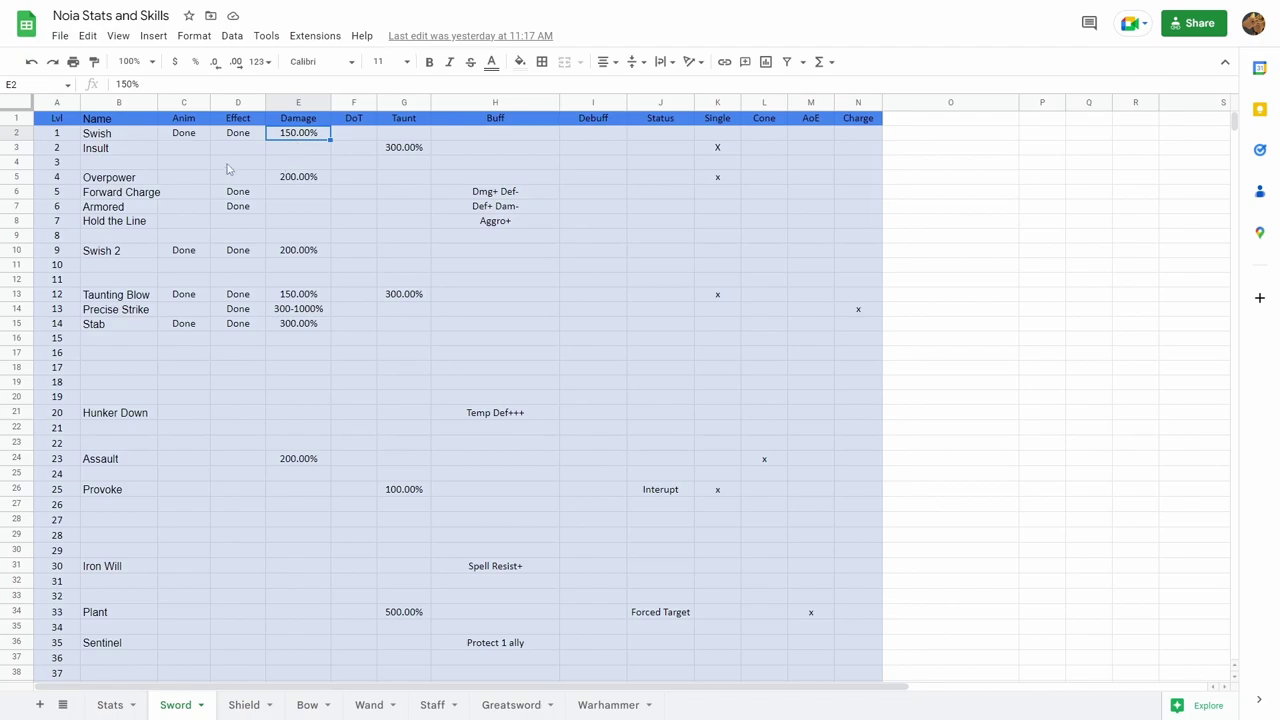
left_click(103, 137)
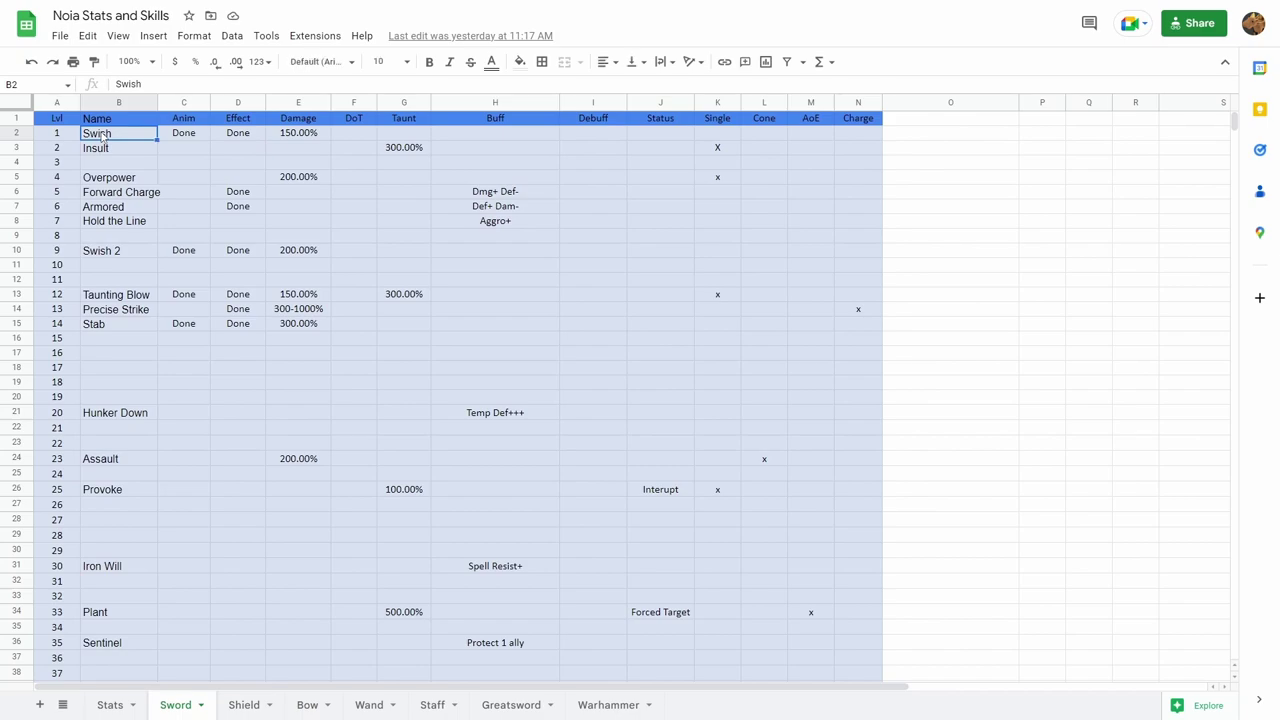
left_click(286, 138)
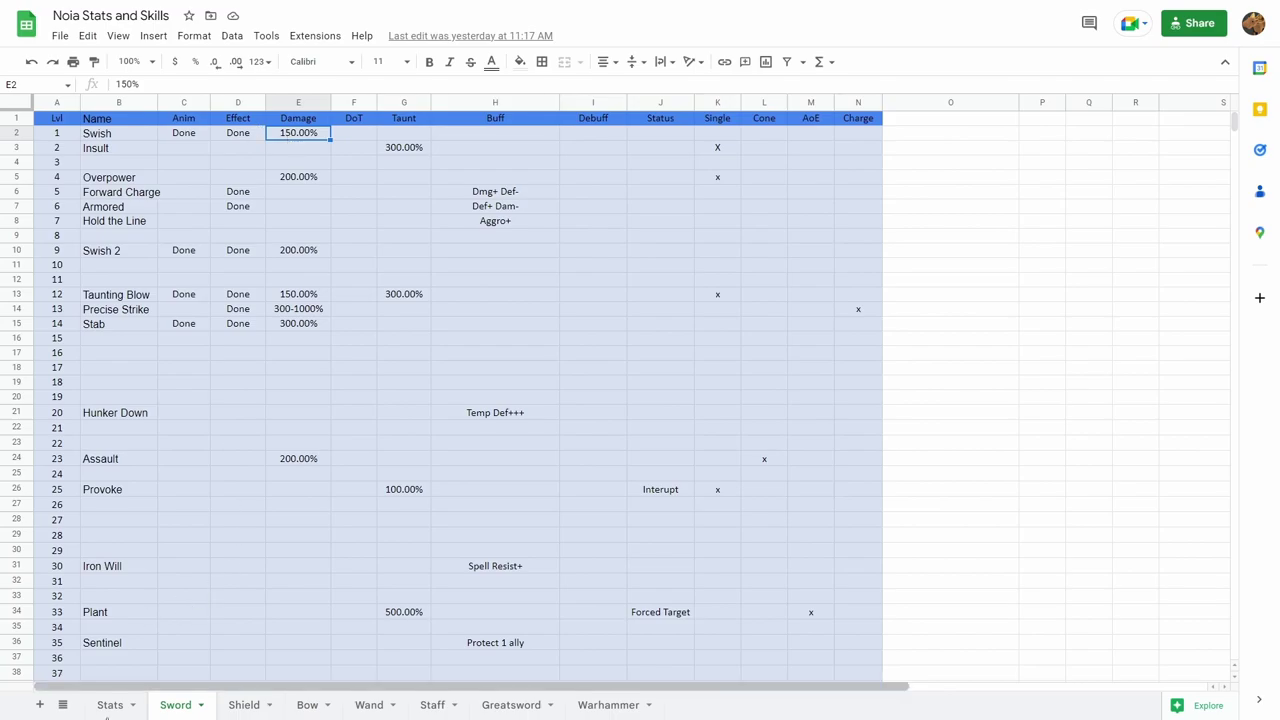
Inspect the Damage formulas for levels 1 and 5 in the Stats sheet and return to the Sword sheet.
left_click(103, 705)
left_click_drag(276, 686, 857, 668)
left_click(667, 172)
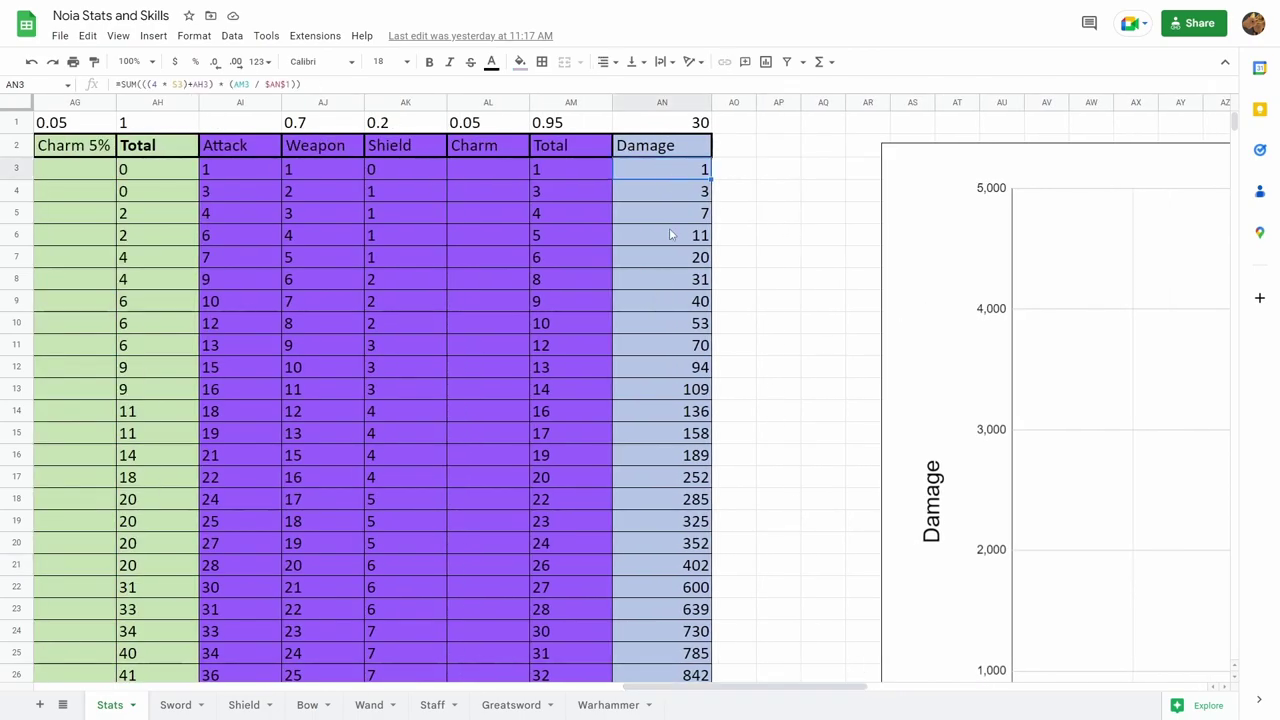
left_click(676, 256)
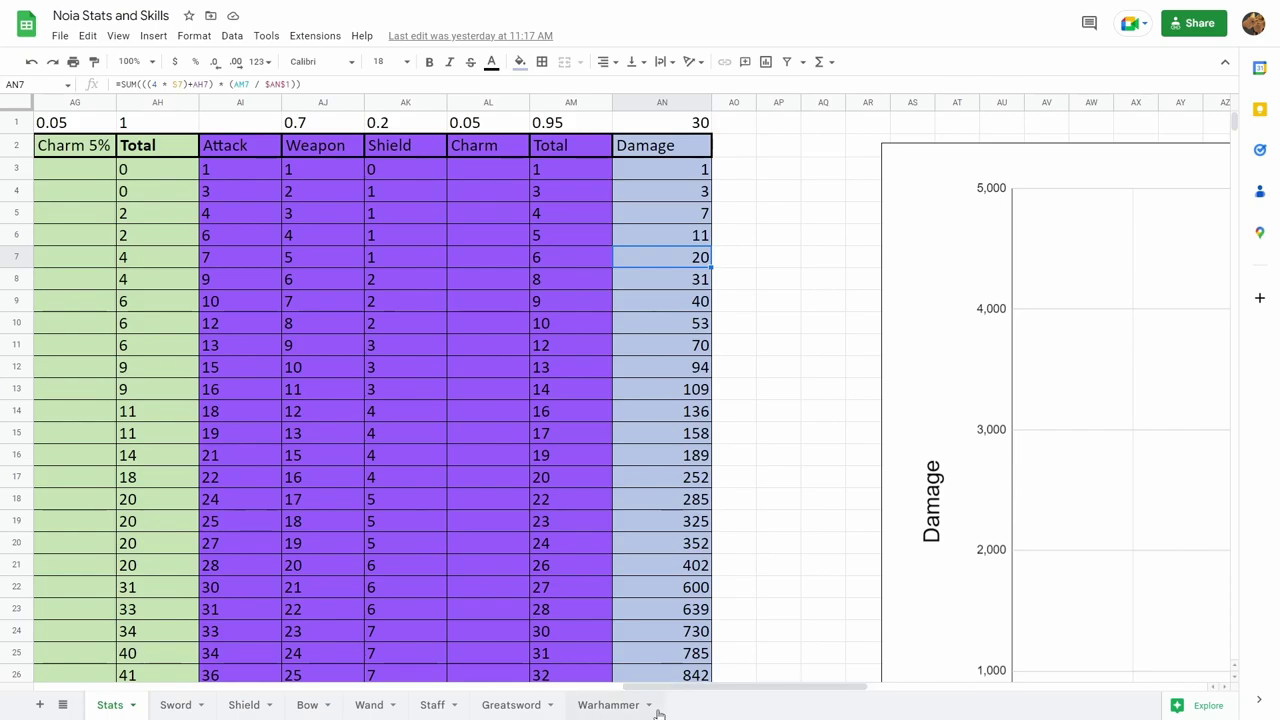
left_click_drag(653, 688, 567, 689)
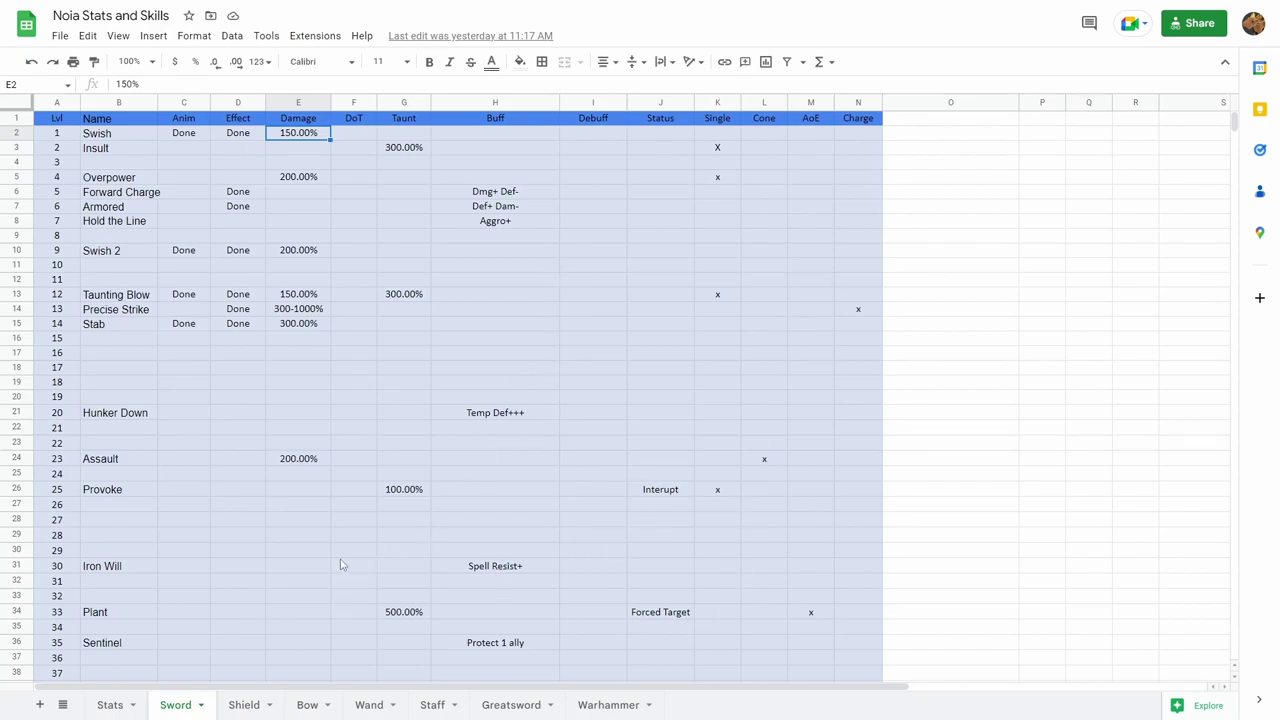
Look over the Sword skill list and inspect the animation status cells of Swish 2 and level 11.
scroll(340, 565, "down", 2)
scroll(340, 565, "up", 3)
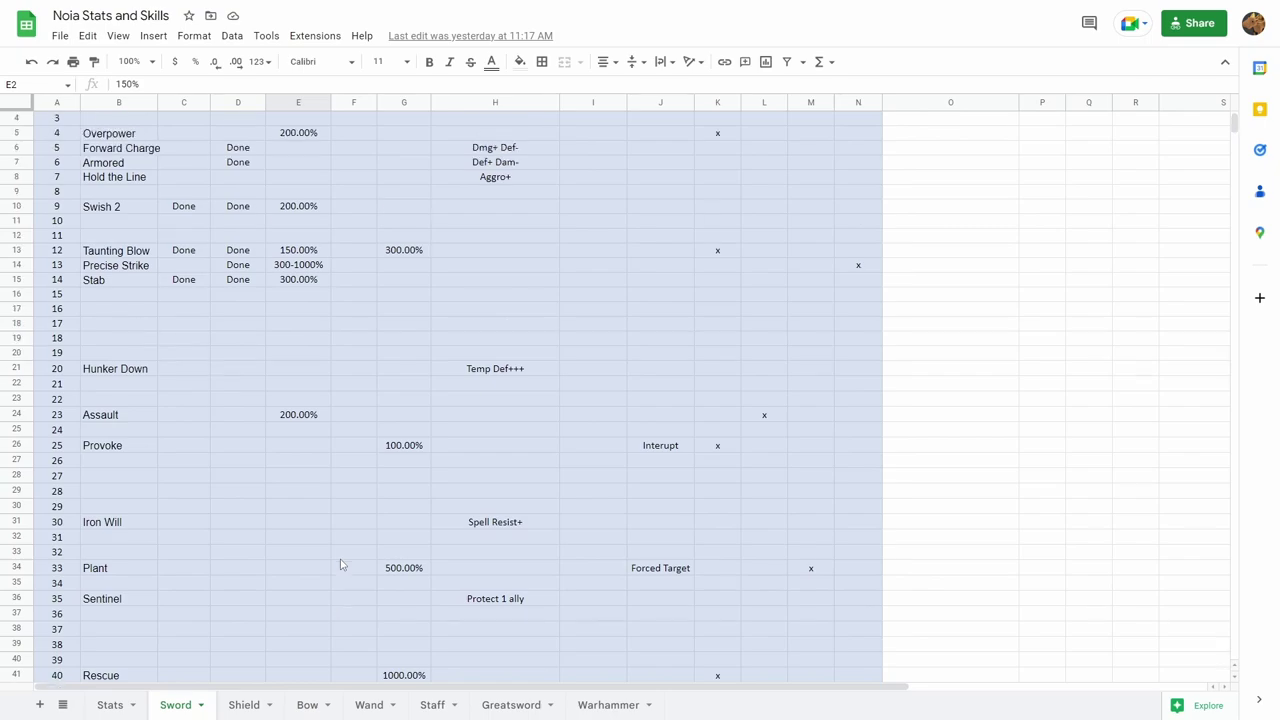
left_click(194, 252)
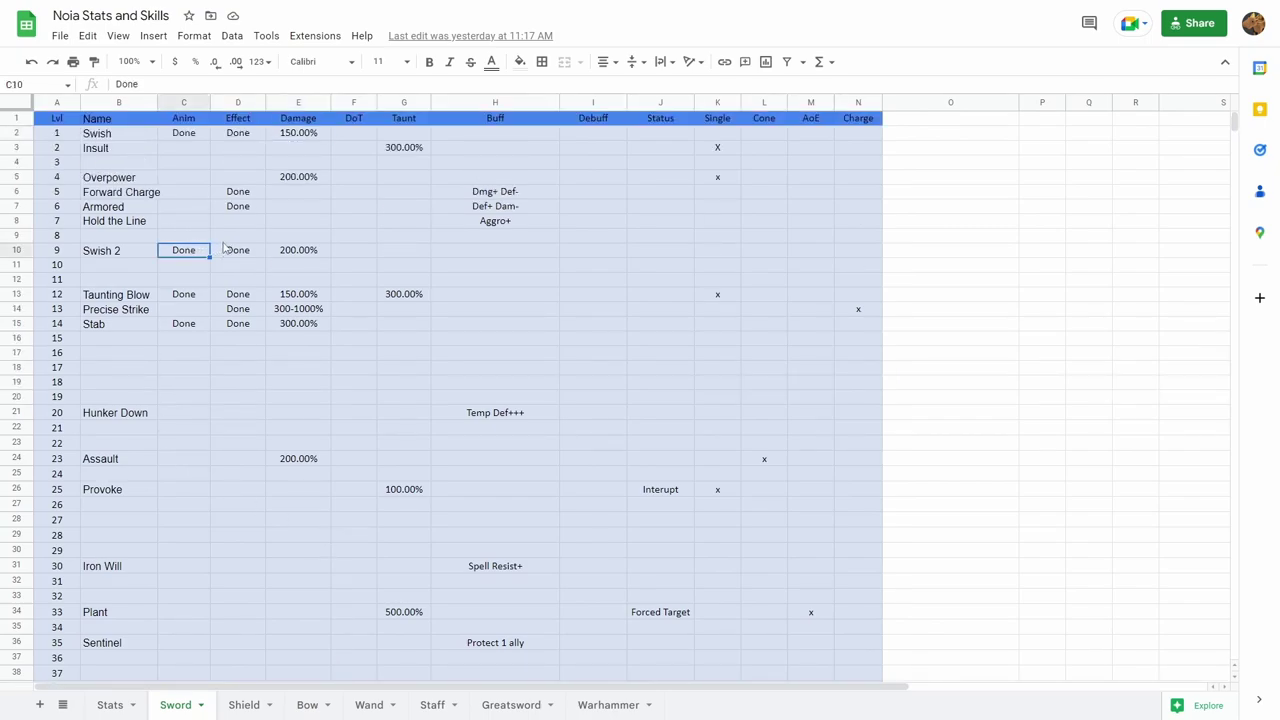
left_click(196, 280)
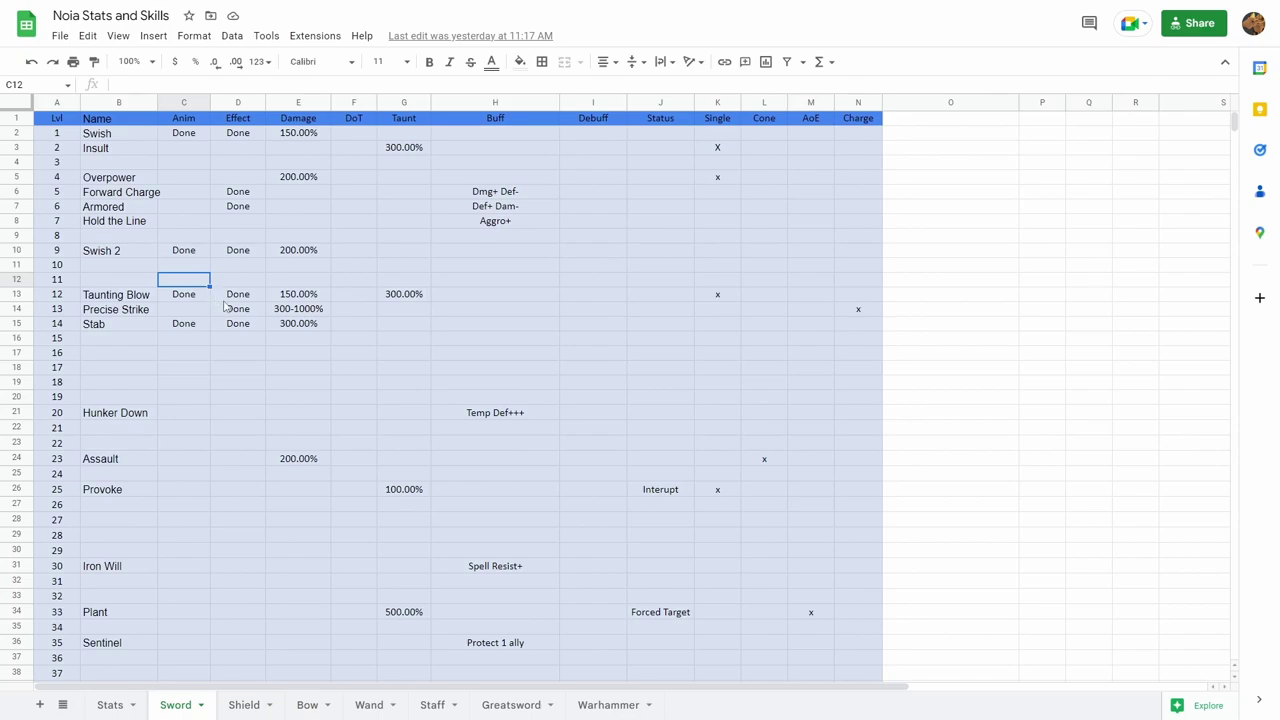
Look through the Shield, Bow, Wand, Staff, Greatsword and Warhammer skill sheets and return to the Sword sheet.
left_click(245, 705)
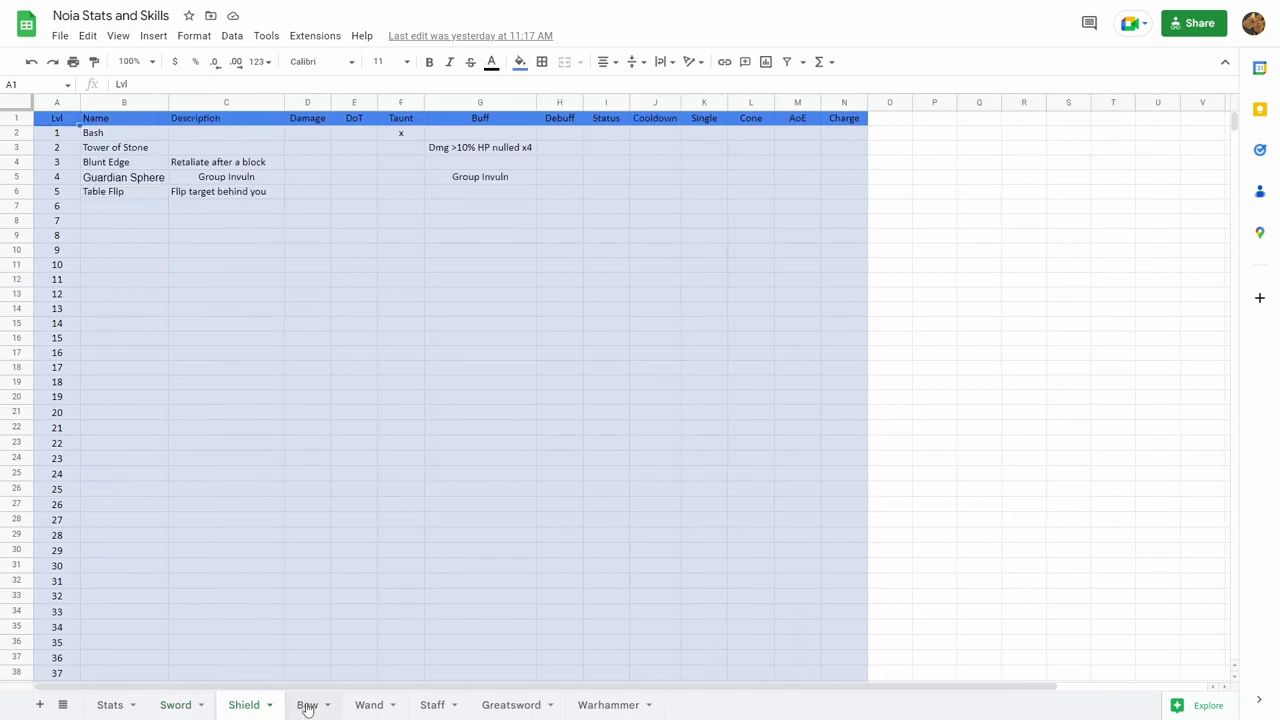
left_click(307, 705)
left_click(369, 705)
left_click(432, 705)
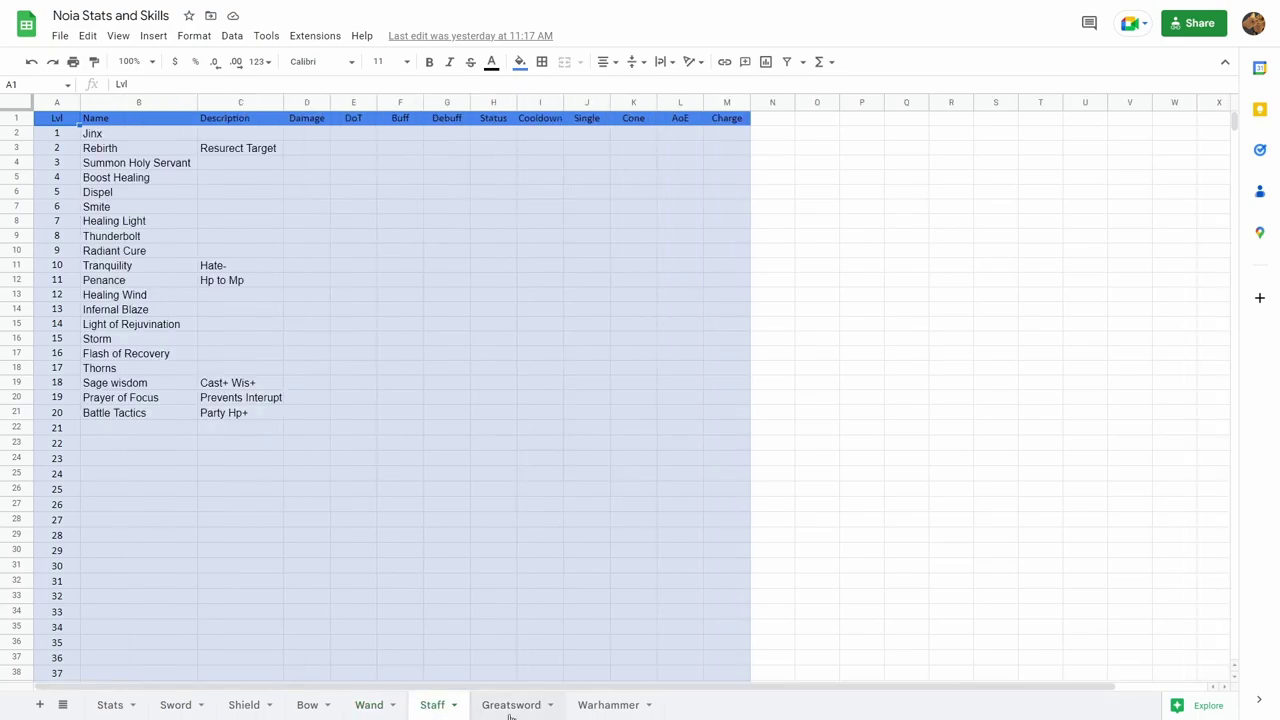
left_click(510, 708)
left_click(596, 708)
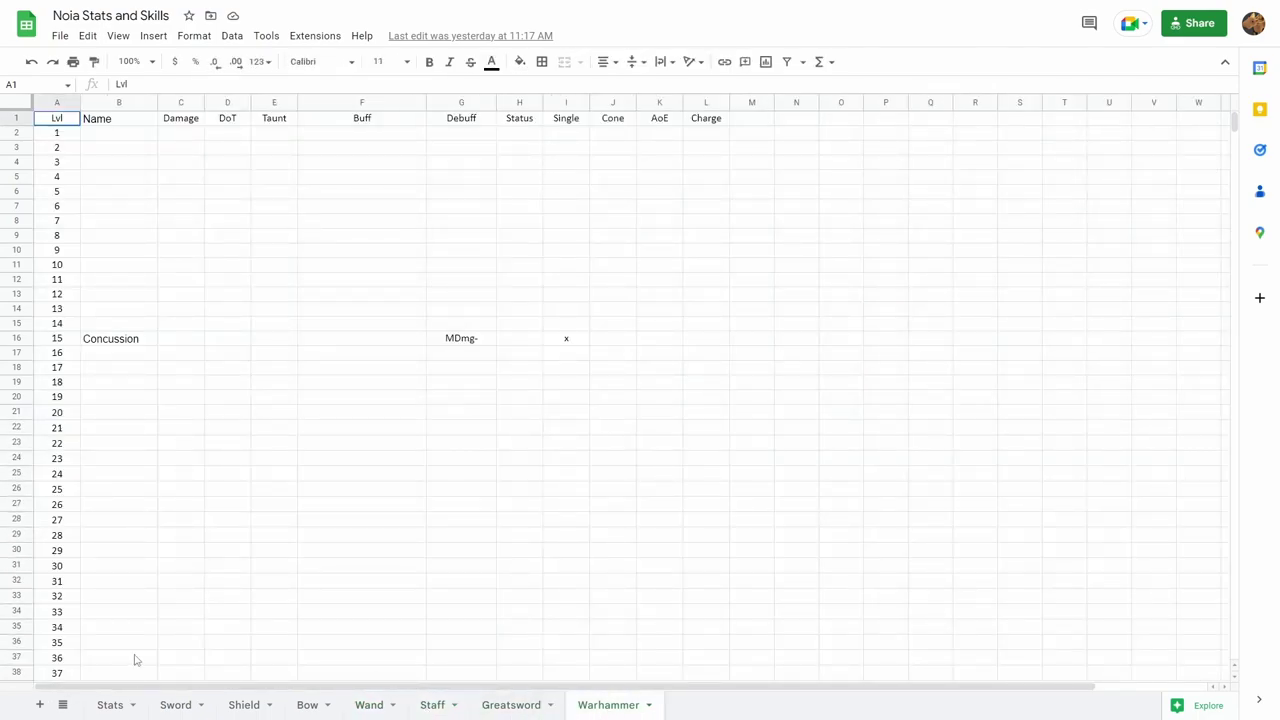
left_click(173, 707)
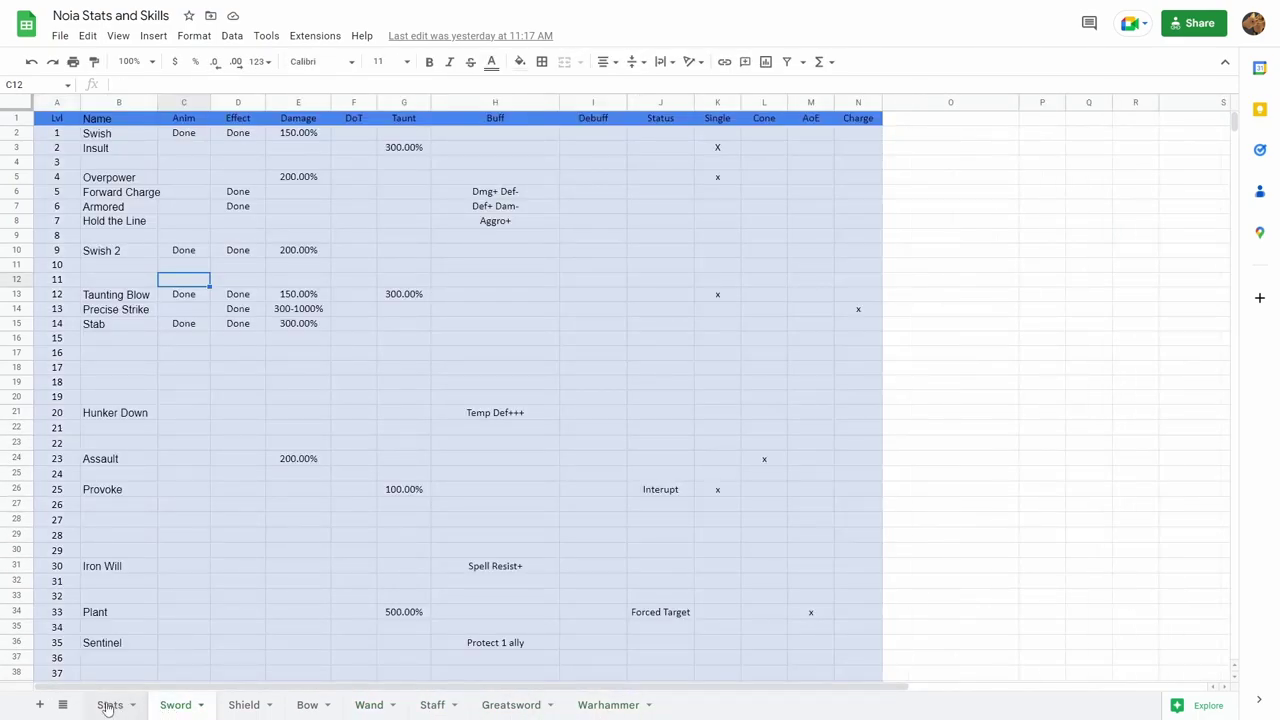
Examine the Sword sheet's higher-level skills, from Taunting Blow down to Rescue.
scroll(218, 531, "down", 4)
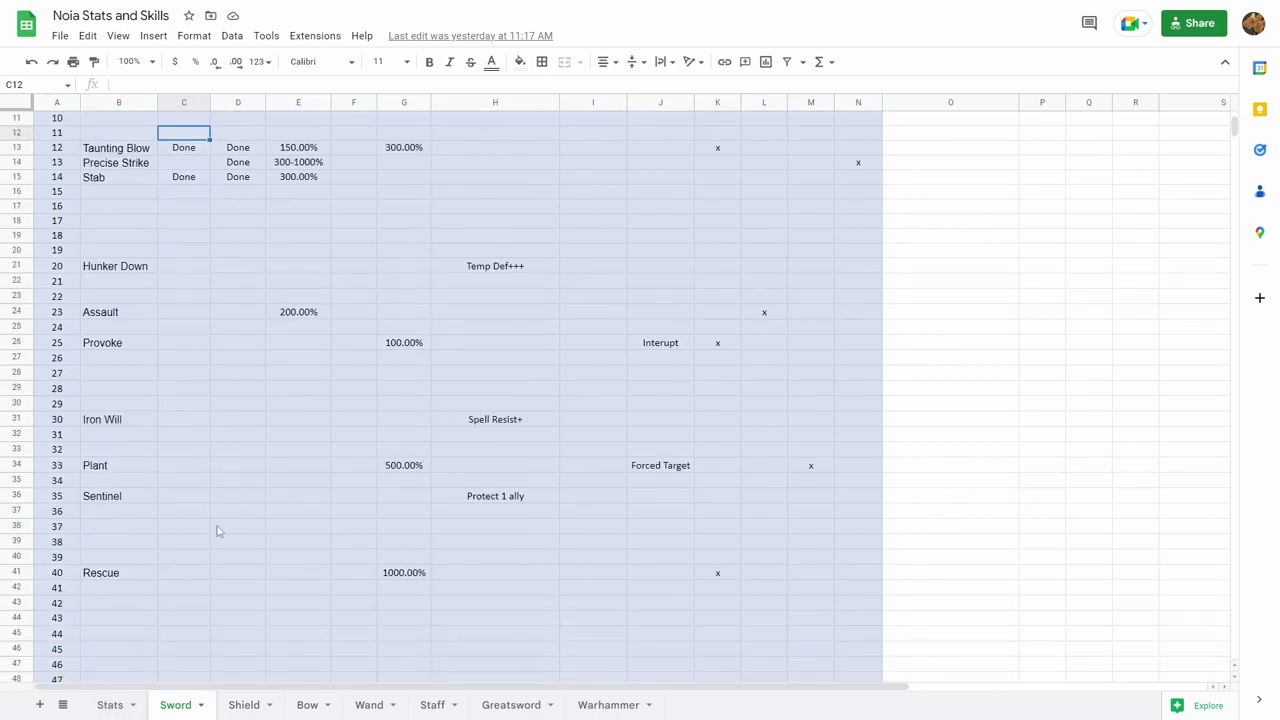
scroll(218, 531, "up", 4)
scroll(218, 531, "down", 1)
scroll(218, 531, "down", 6)
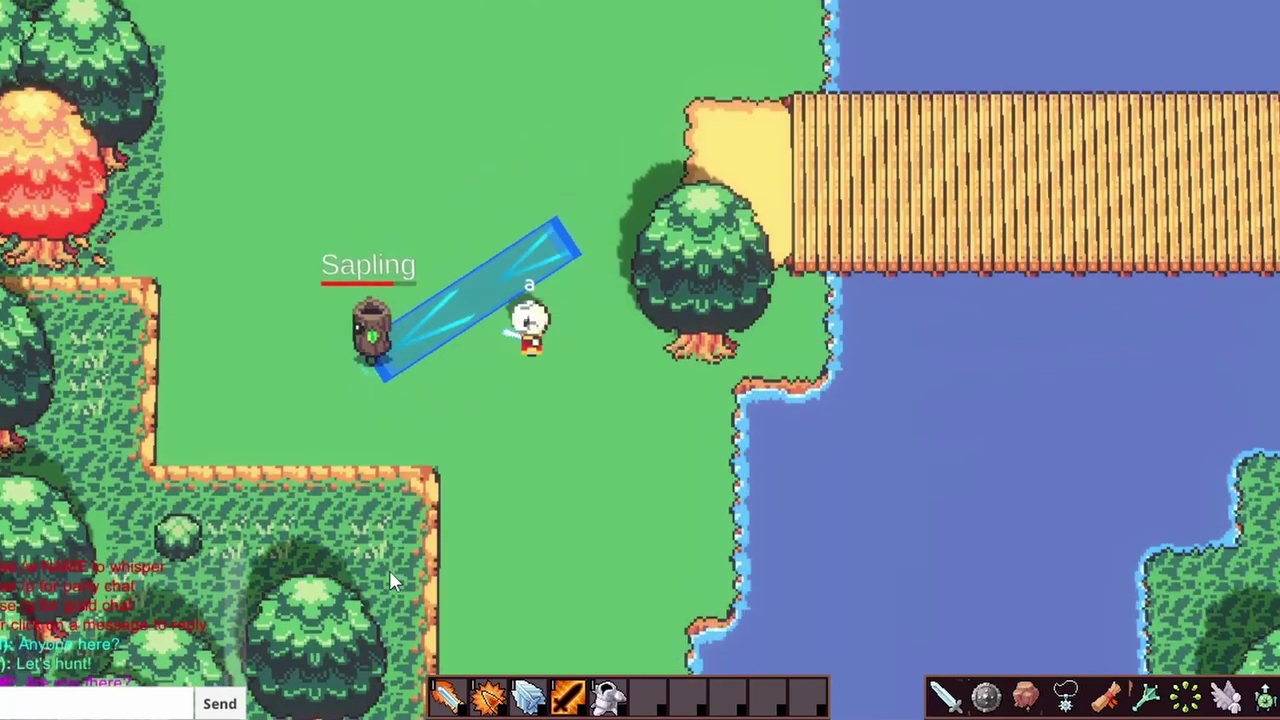
Playtest the Swish skill in the game by moving the character against the Sapling and attacking it repeatedly.
key("a")
key("1")
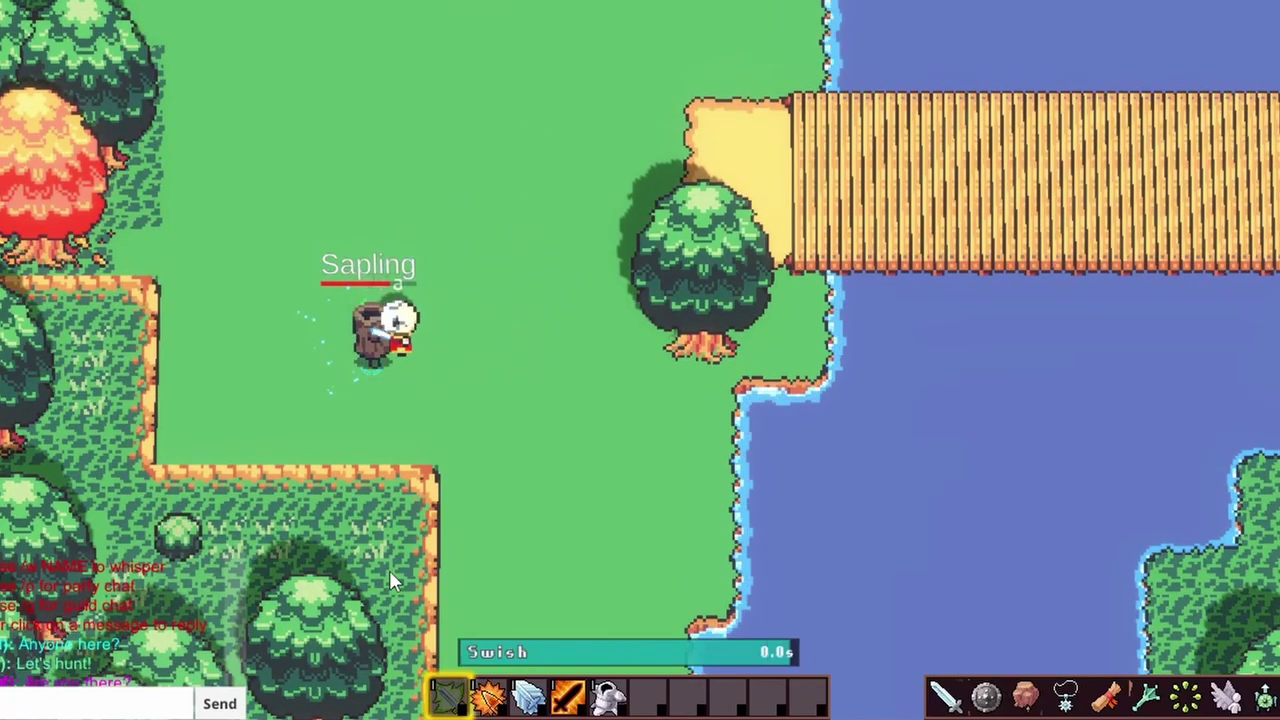
key("a")
key("1")
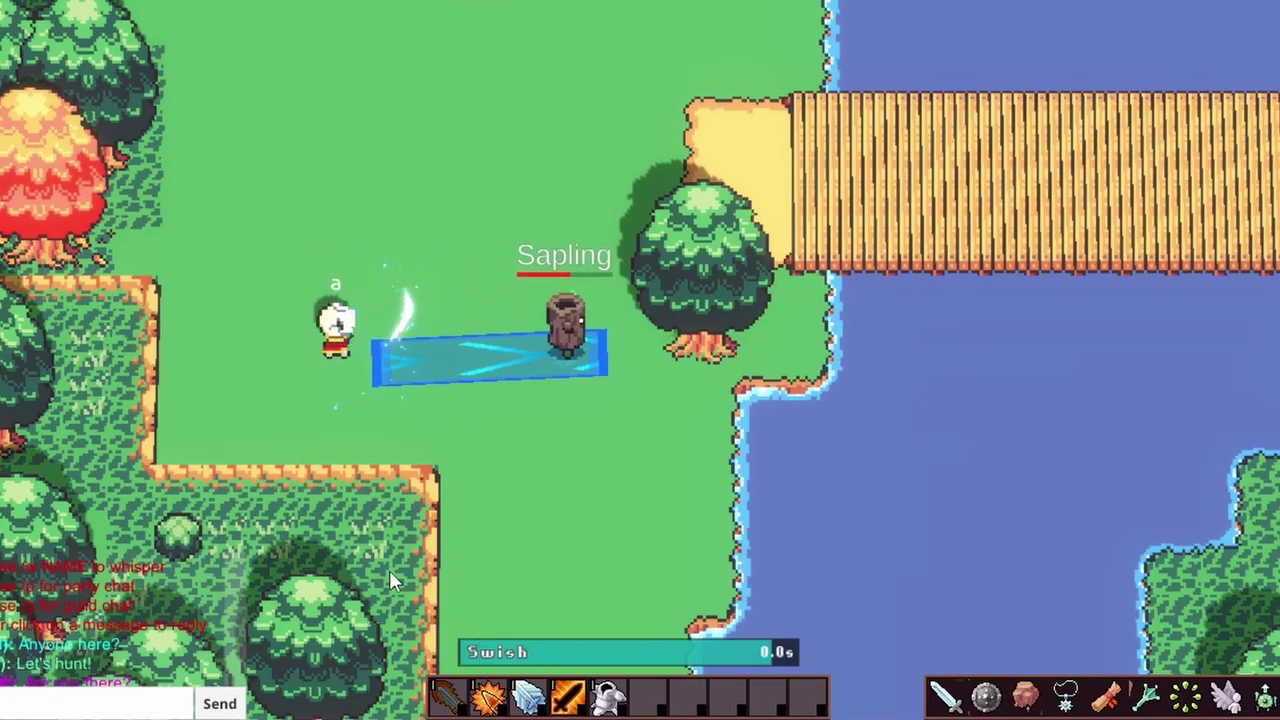
key("1")
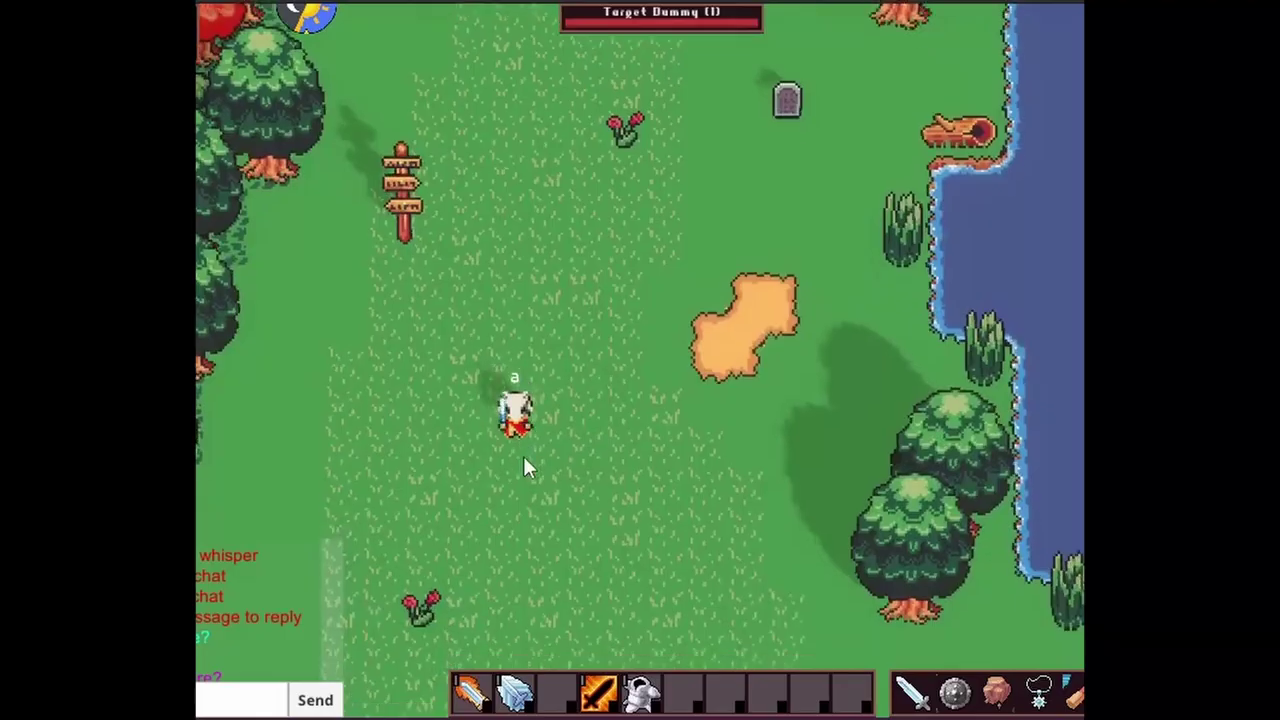
Walk the character south across the meadow and test the Overwhelm skill and the second hotbar skill.
key("s")
key("4")
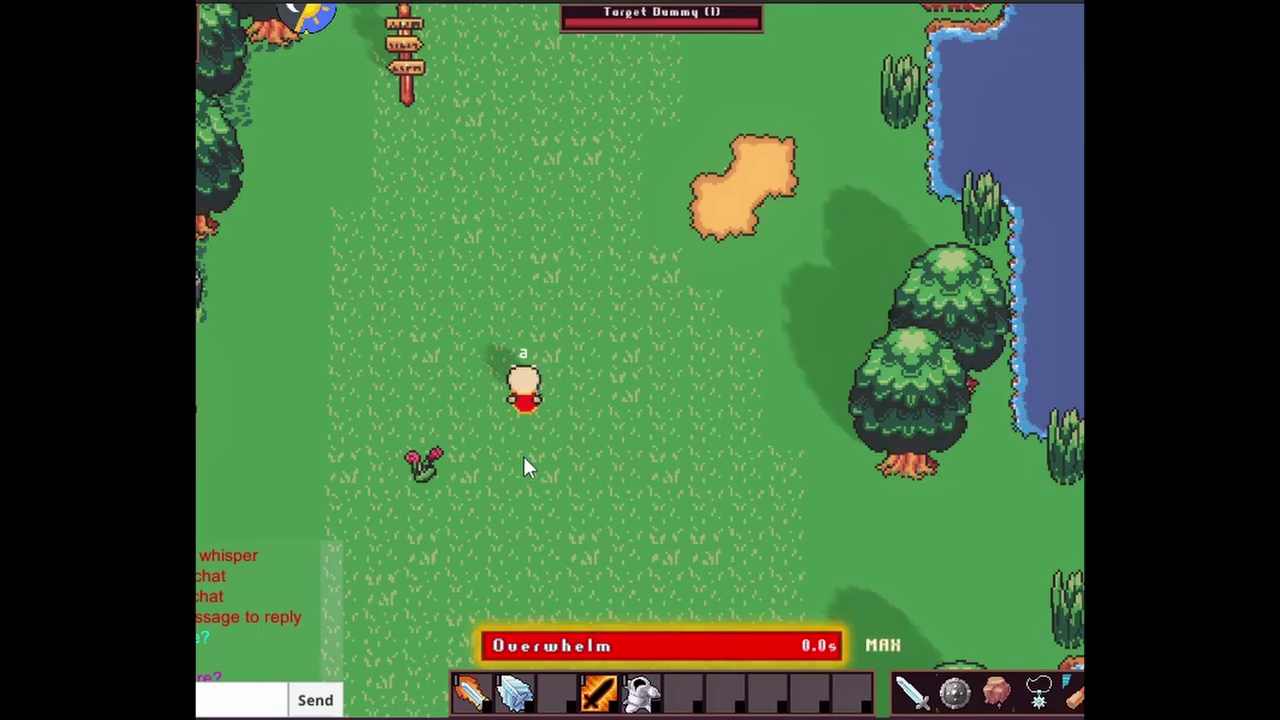
key("2")
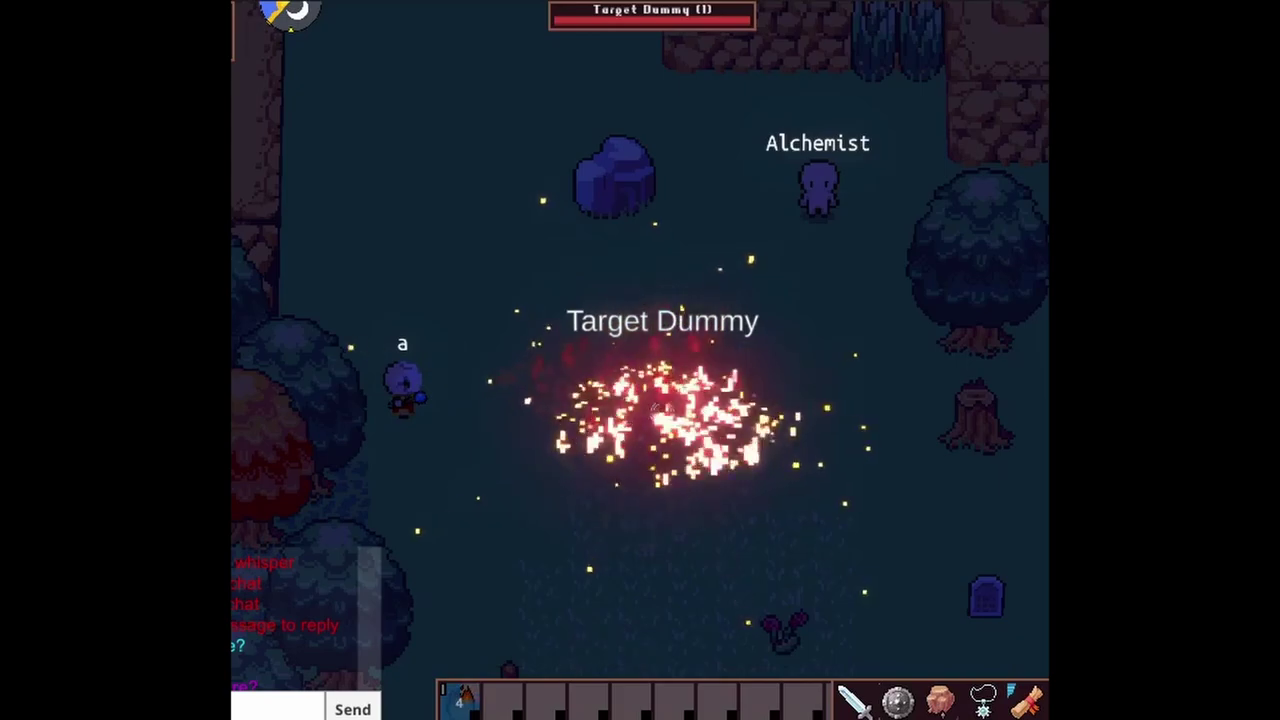
Walk the character southeast beside the Target Dummy near the Alchemist during the fire effect test.
key("d")
key("s")
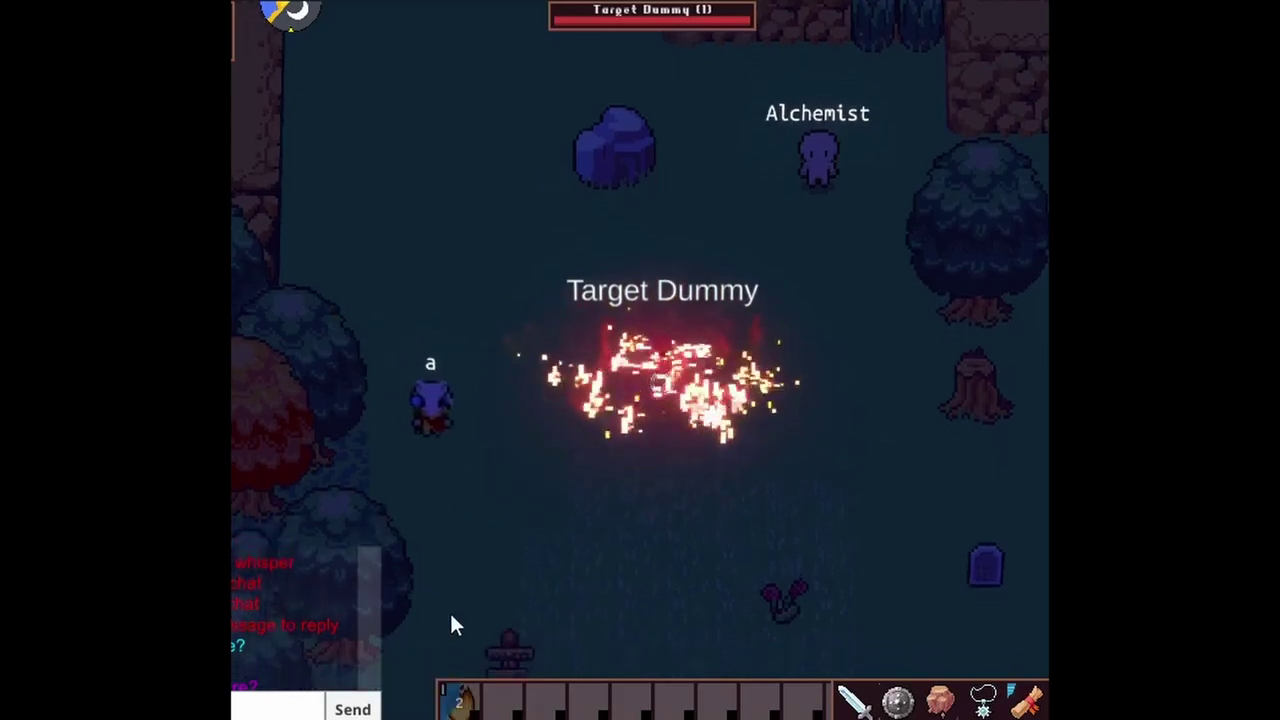